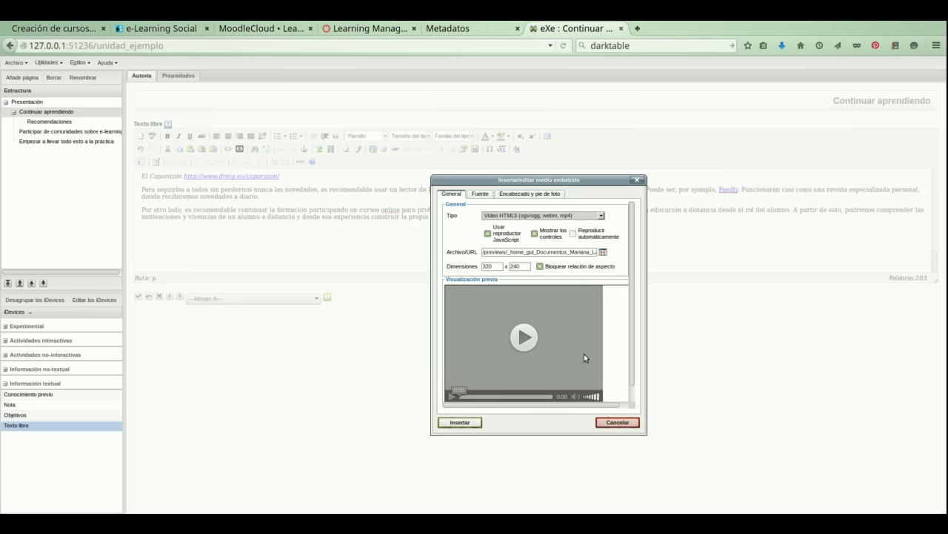
Step: Insert the HTML5 video at 320 x 240 below the last paragraph of the free text and save the block
left_click(461, 425)
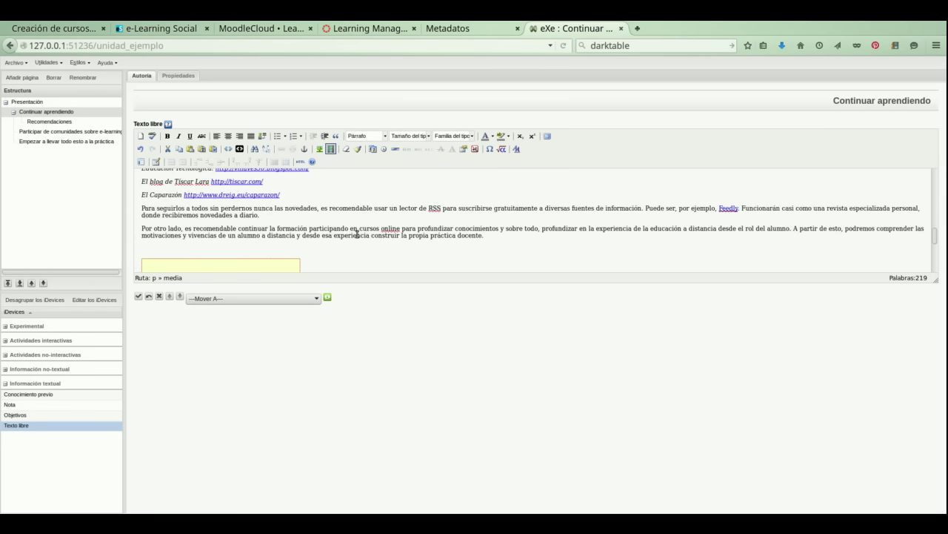
scroll(358, 235, "down", 2)
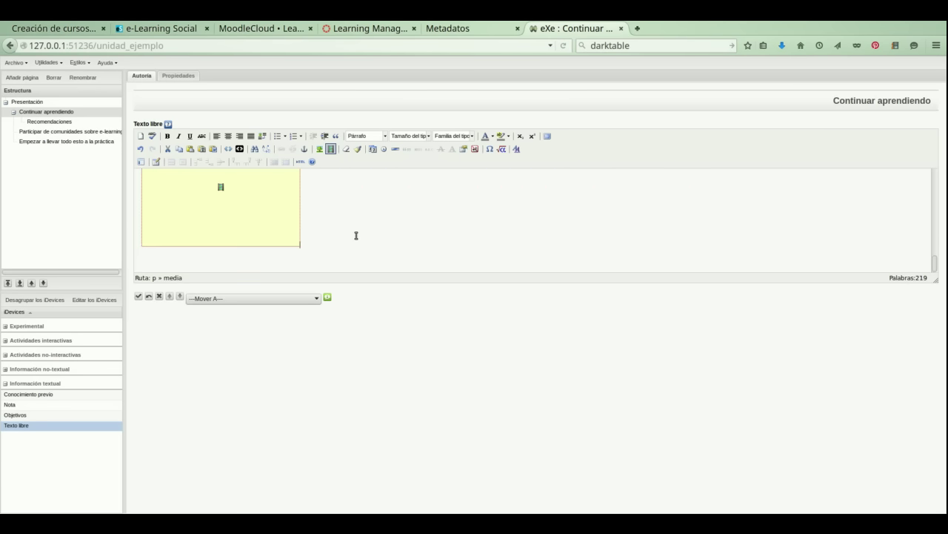
scroll(356, 235, "up", 2)
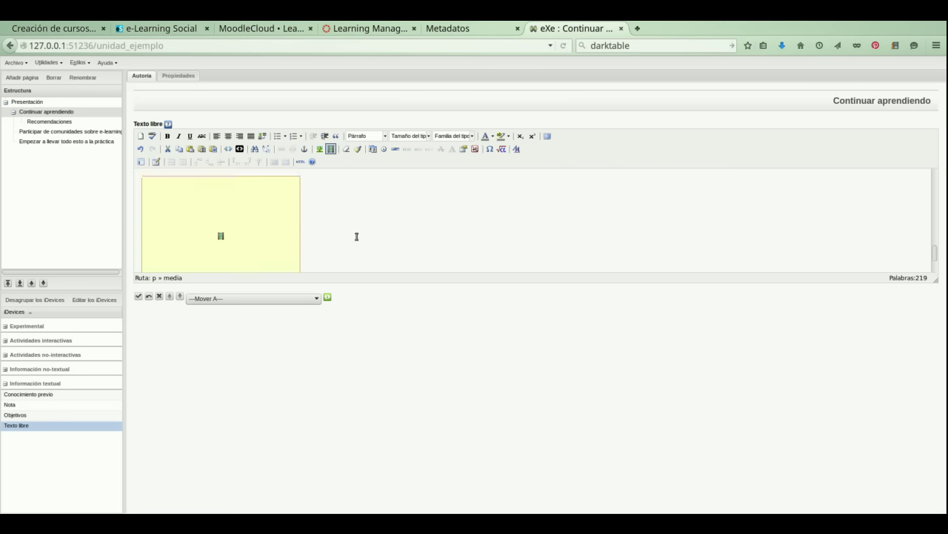
left_click(136, 314)
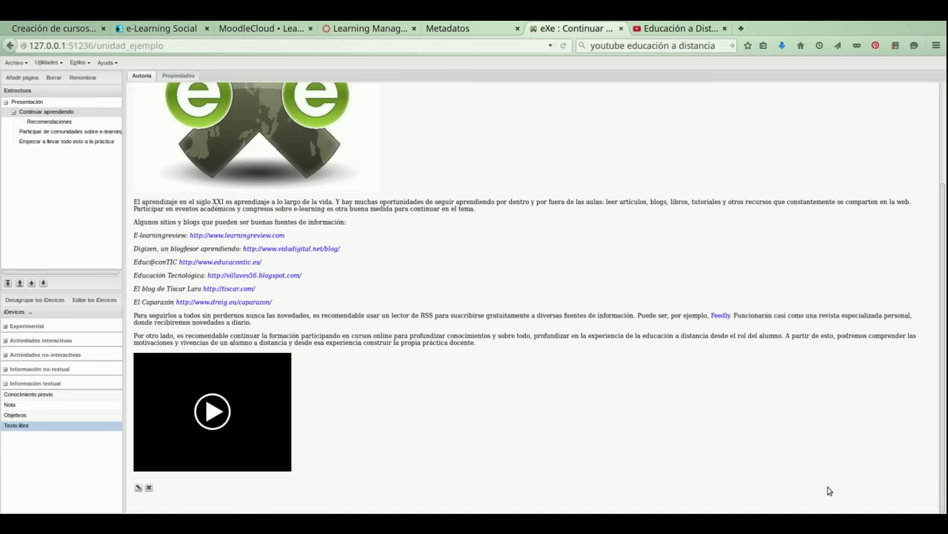
Step: Reopen the free text block of Continuar aprendiendo for editing and start a new line below the embedded video
left_click(138, 487)
scroll(326, 268, "down", 3)
scroll(325, 269, "down", 5)
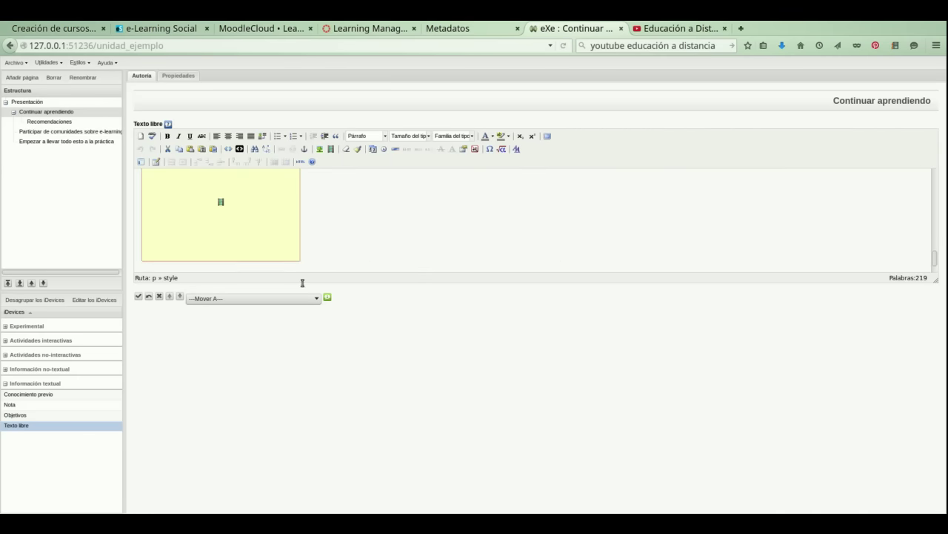
left_click(308, 273)
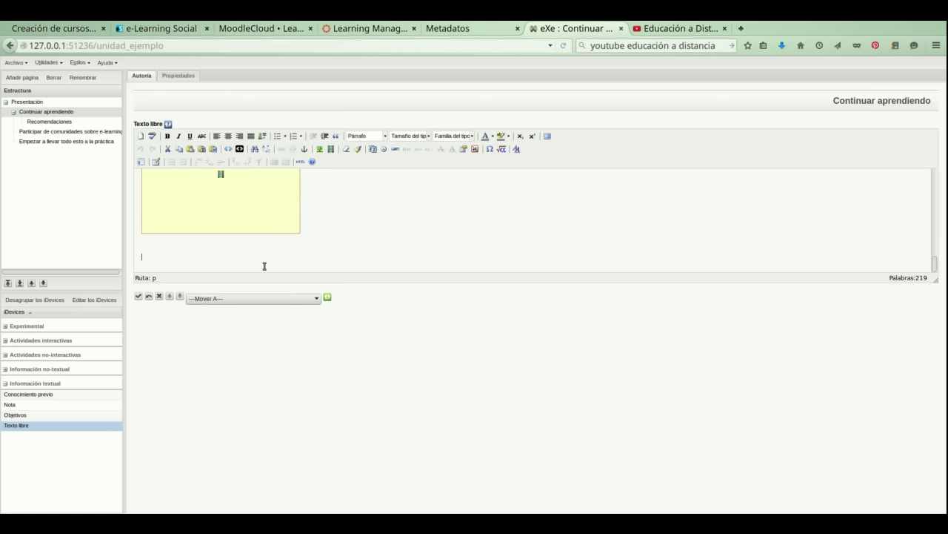
Step: On YouTube, get the iframe embed code of the video "Educación a Distancia | UBP" and copy it
key("ctrl+Tab")
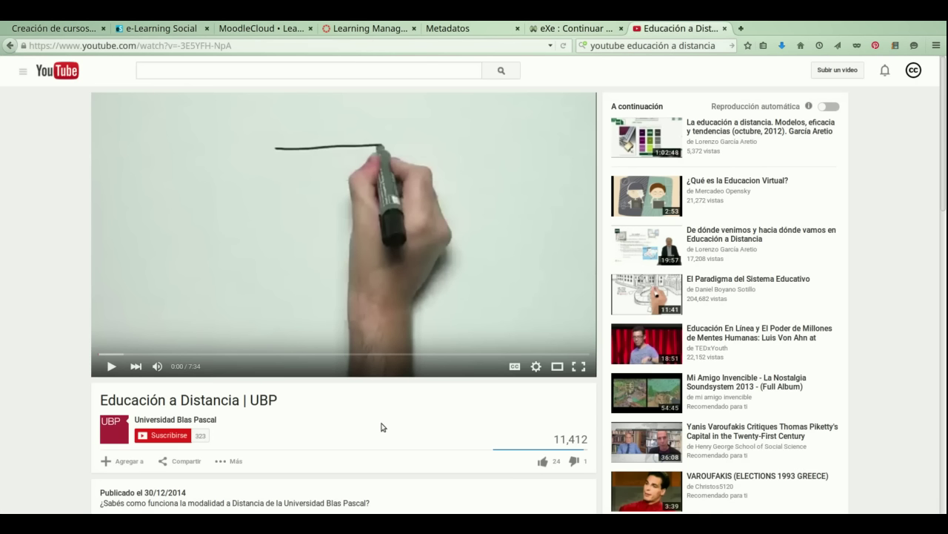
scroll(381, 400, "down", 2)
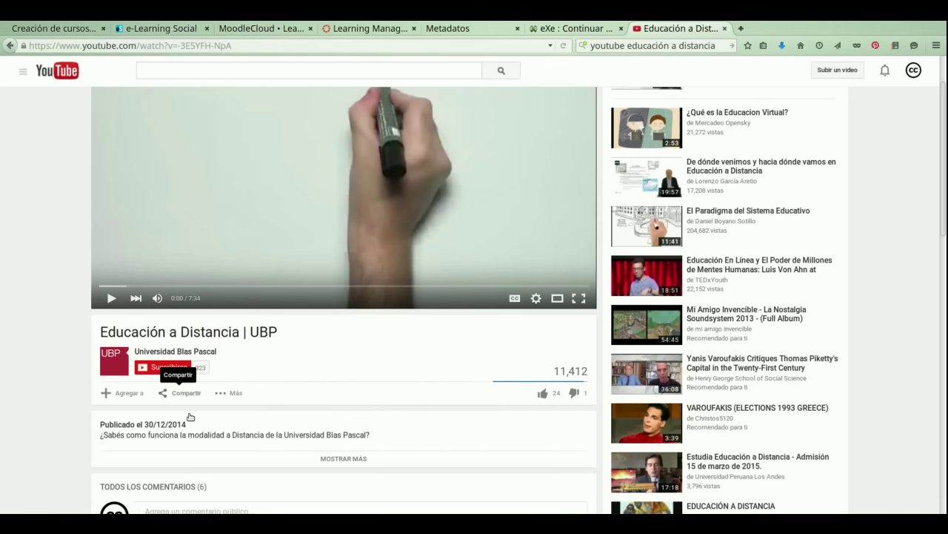
left_click(186, 393)
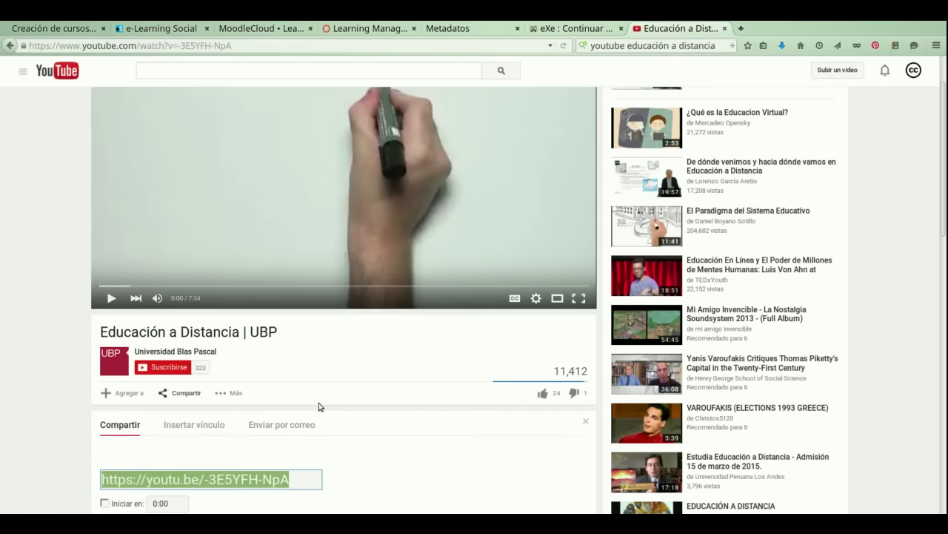
scroll(320, 406, "down", 2)
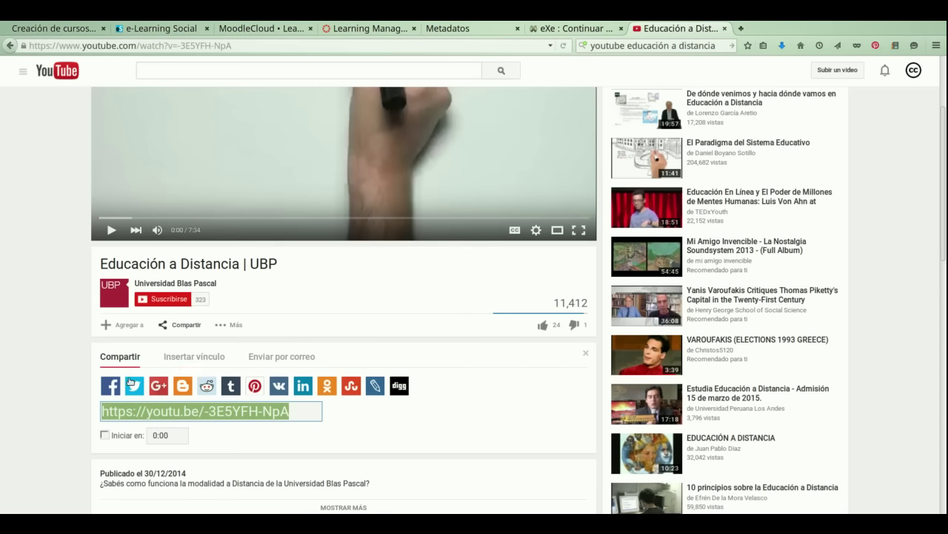
left_click(195, 375)
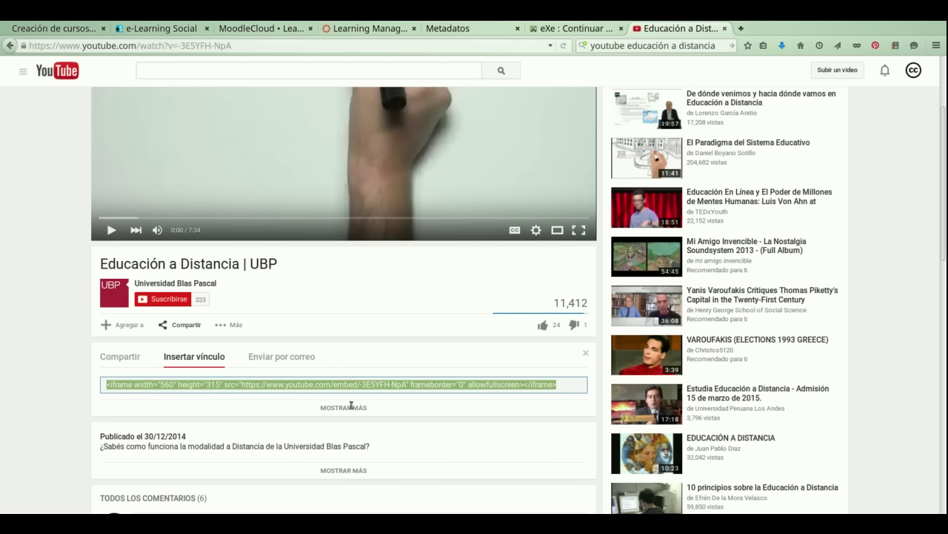
Step: Back in eXe, insert the copied YouTube iframe code (560 x 315) as an HTML fragment below the first video and save the block
left_click(572, 33)
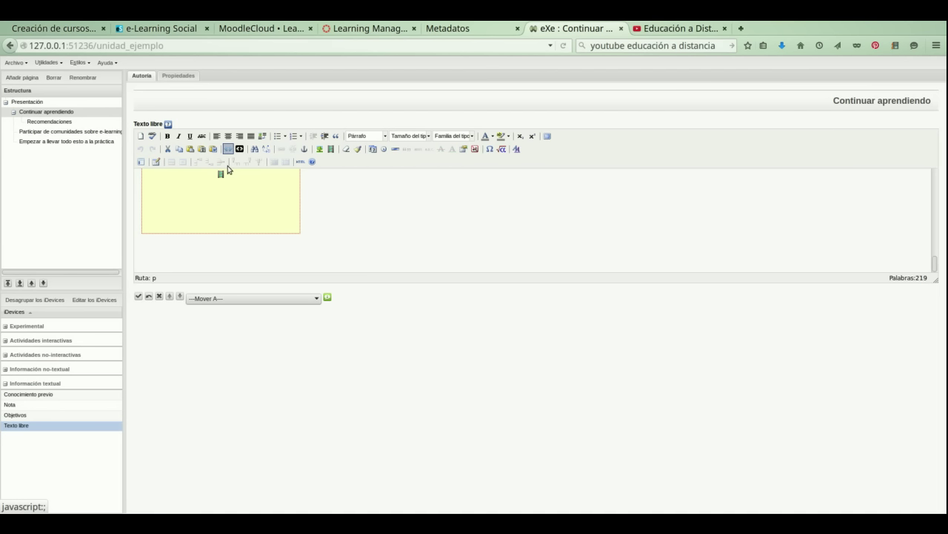
left_click(228, 169)
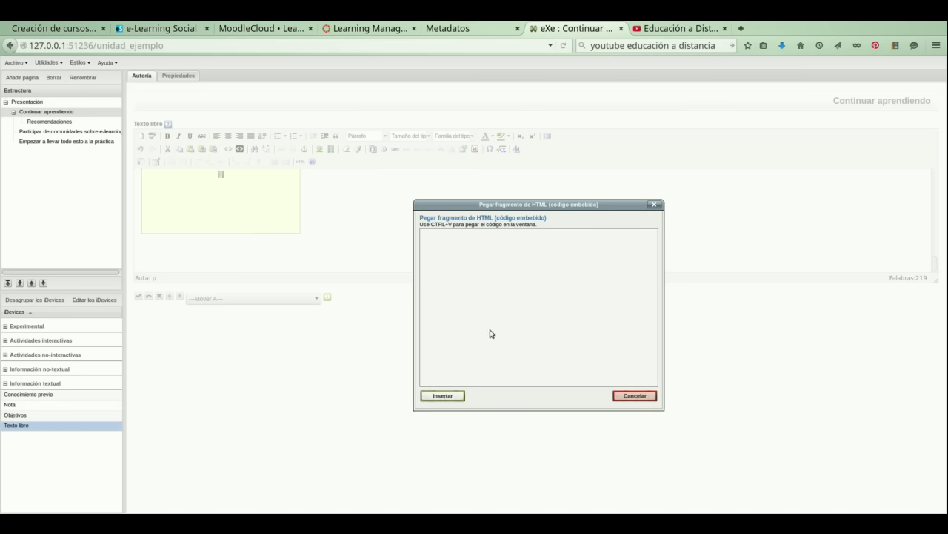
type("<iframe width=\"560\" height=\"315\" src=\"https://www.youtube.com/embed/-3E5YFH-NpA\" frameborder=\"0\" allowfullscreen></iframe>")
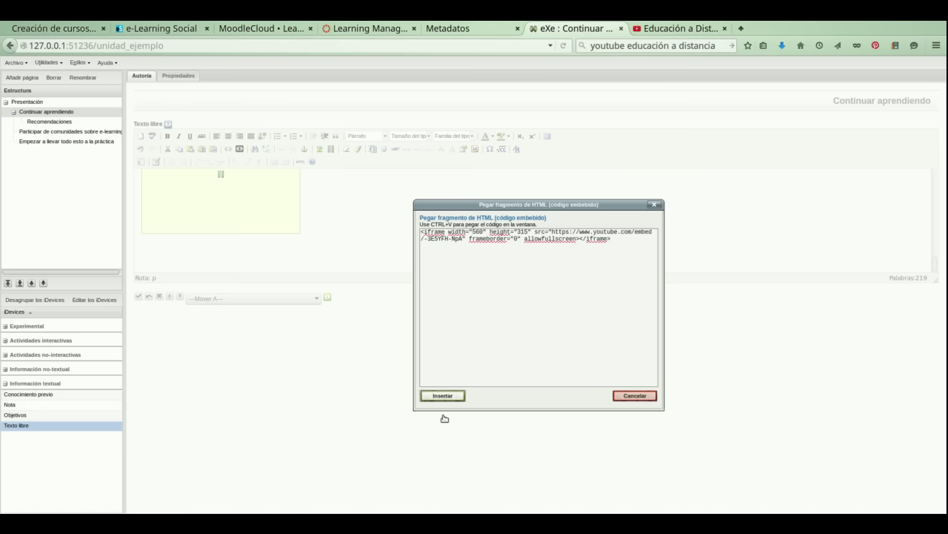
key("Return")
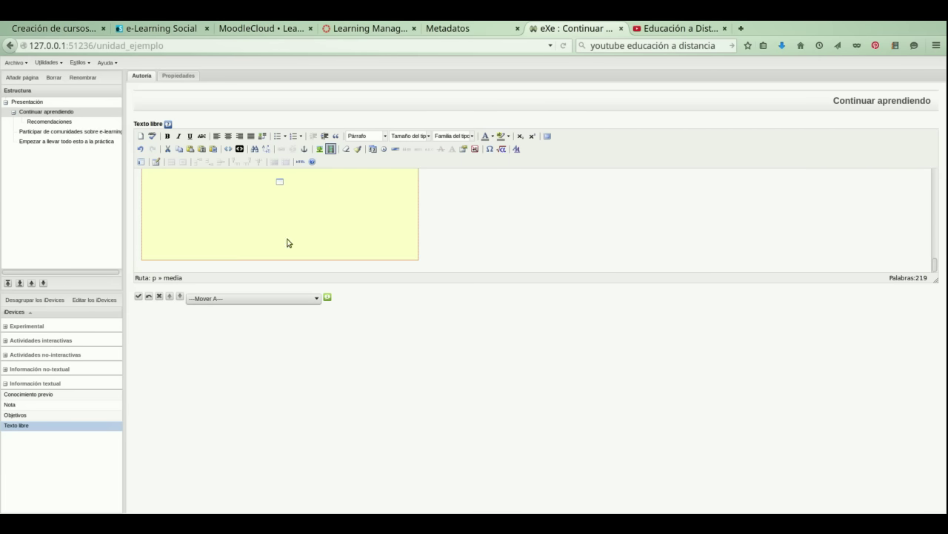
left_click(139, 316)
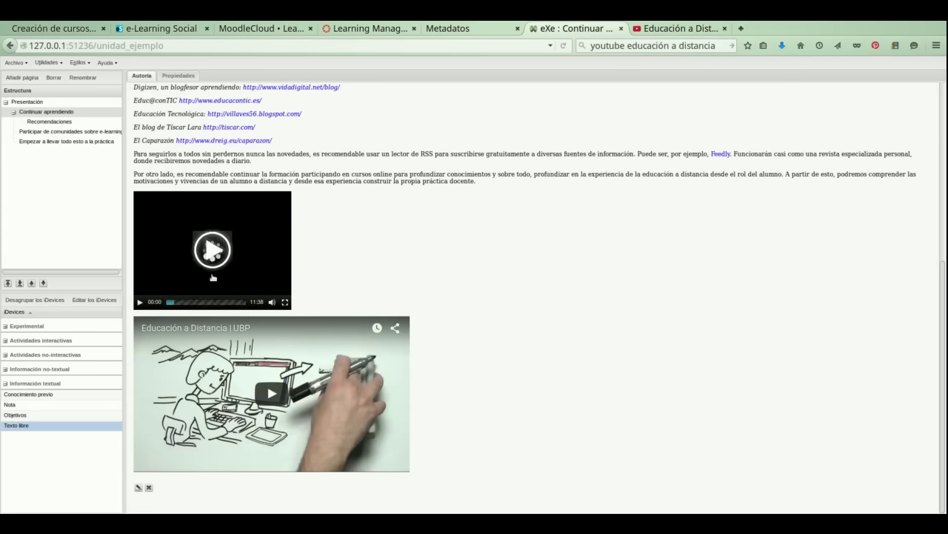
Step: On the Recomendaciones page, add a Conocimiento previo block with the text "Tener conocimiento previo" and save it
scroll(659, 419, "up", 5)
scroll(659, 419, "down", 5)
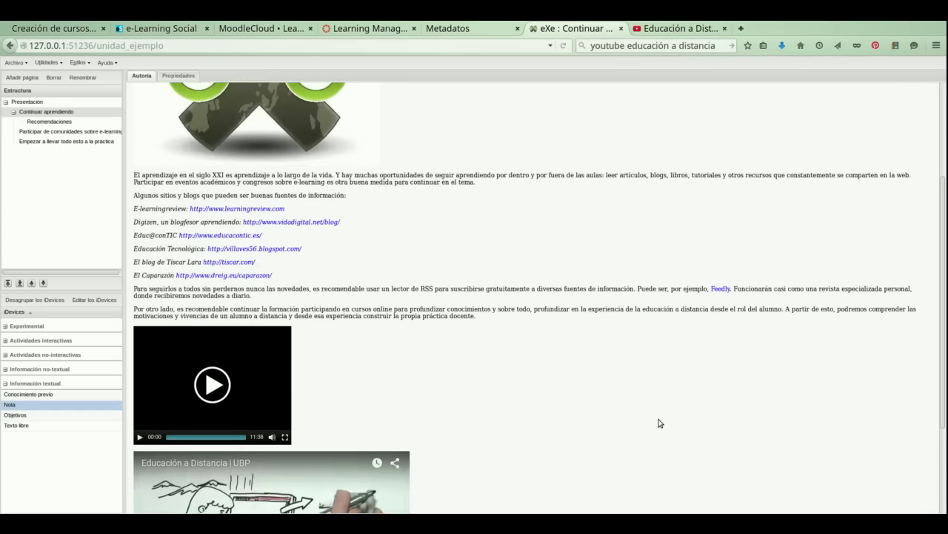
scroll(659, 422, "up", 5)
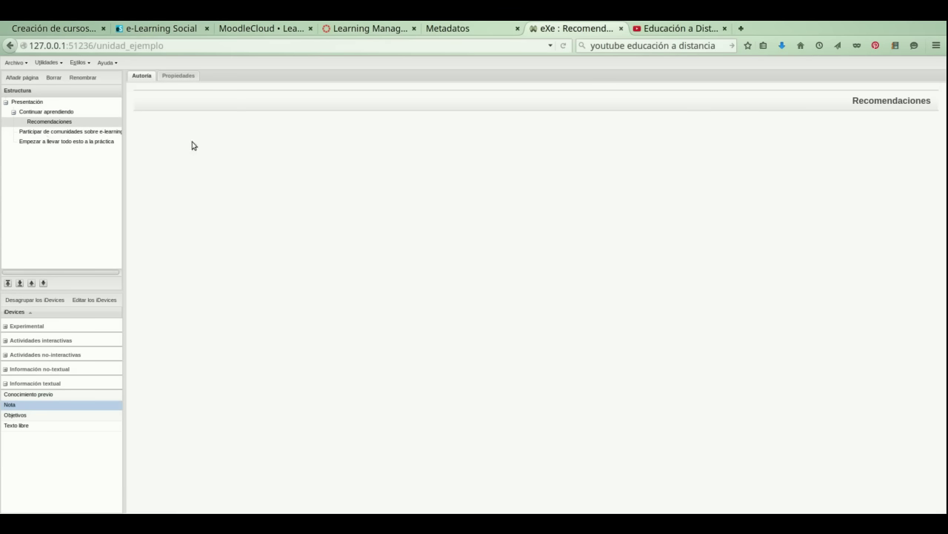
left_click(34, 415)
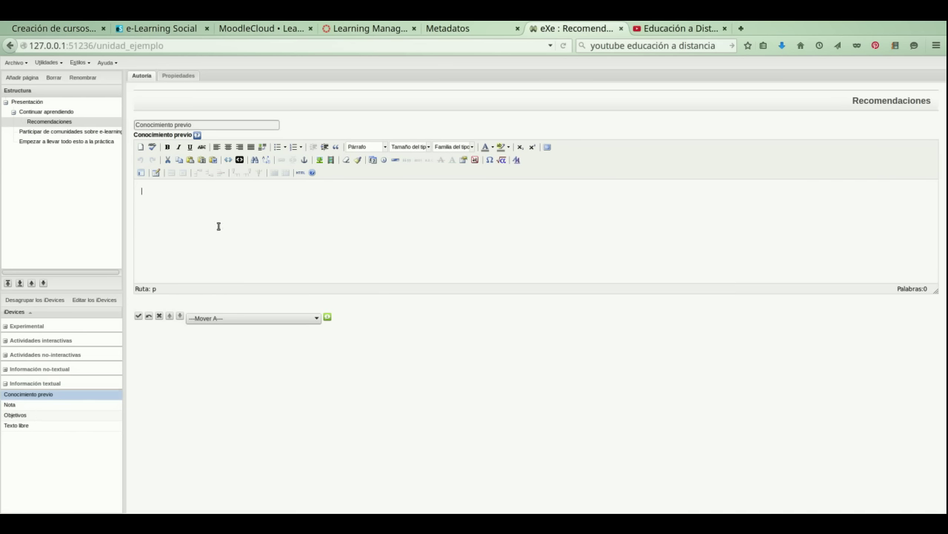
type("Tener conocimiento previo")
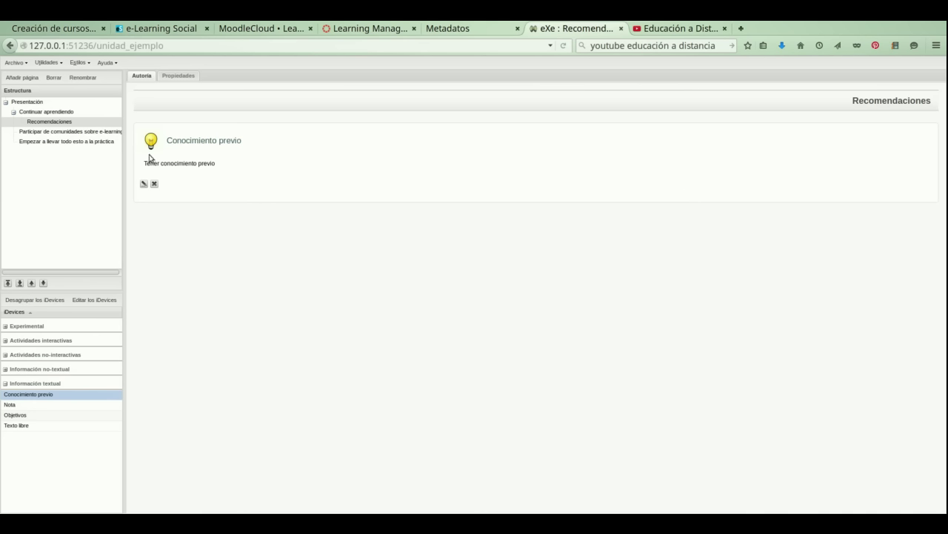
Step: Add a Nota block to the Recomendaciones page and save it with an empty comment
left_click(11, 404)
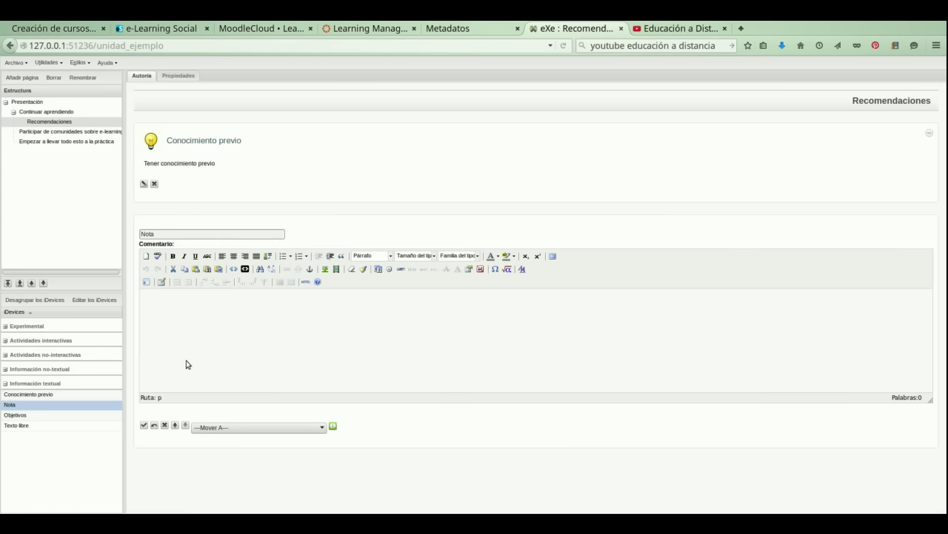
type("Aquí")
key("BackSpace")
left_click(144, 425)
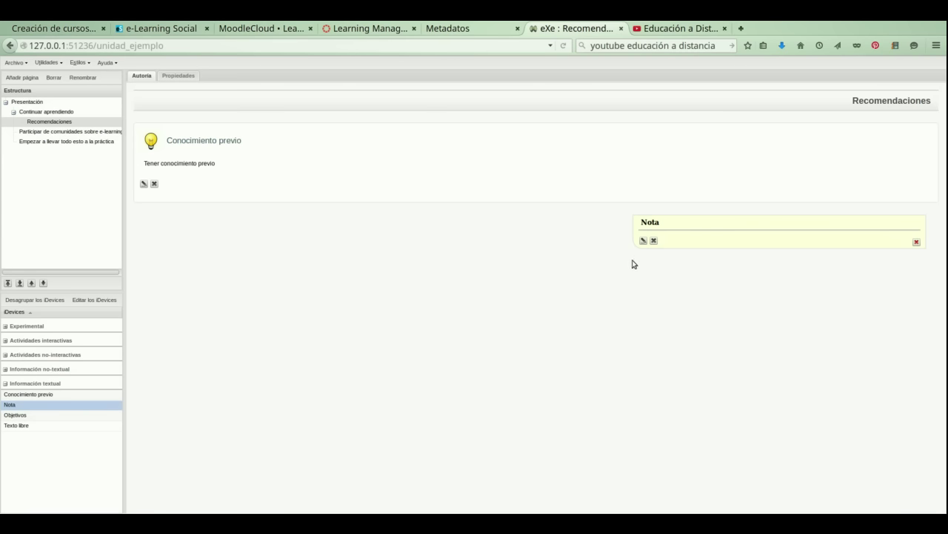
Step: Add an Objetivos block with the text "Lista de objetivo" followed by a numbered list, and save it
left_click(26, 415)
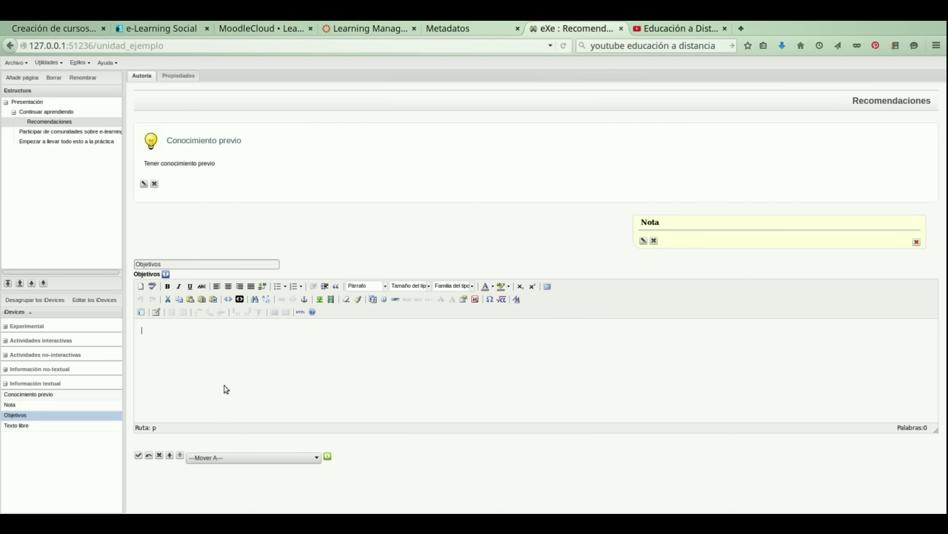
type("Lista de objetivo")
left_click(294, 286)
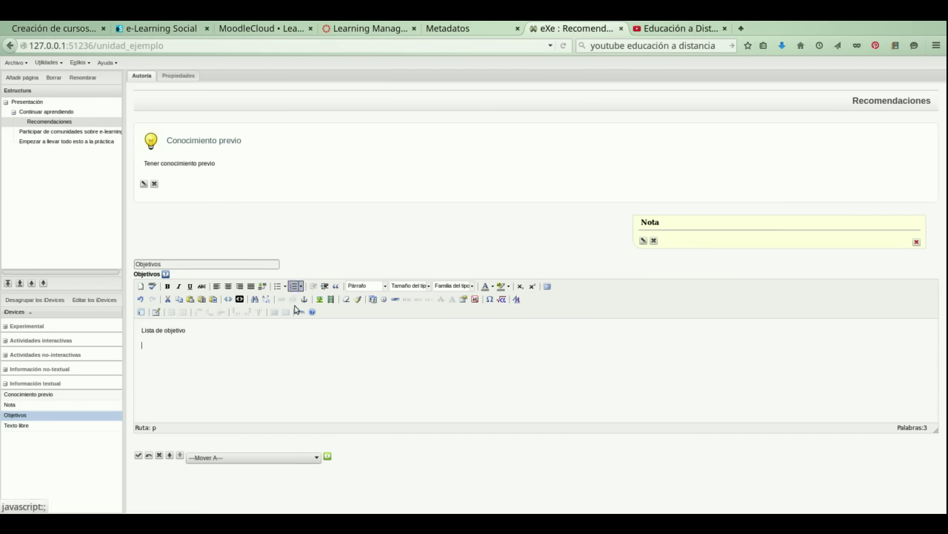
left_click(138, 456)
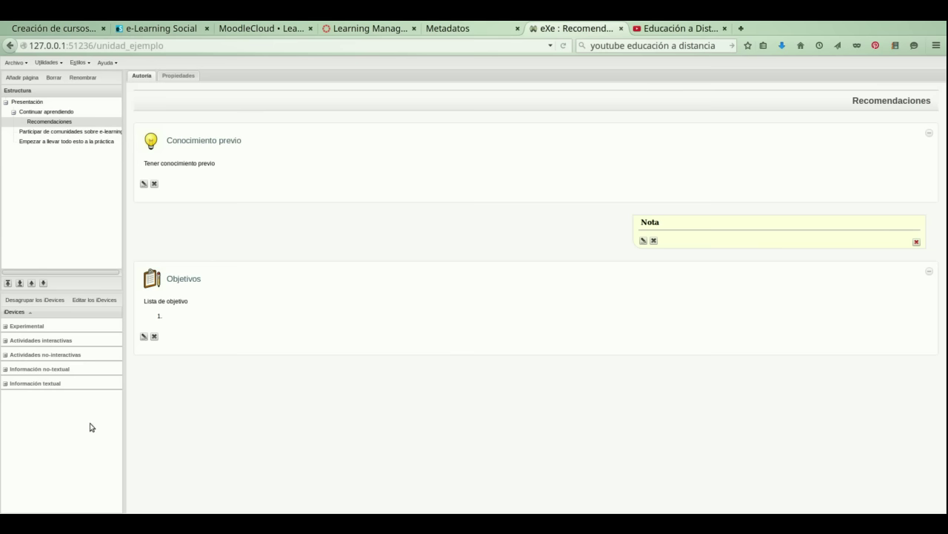
Step: Review the text and both embedded videos on the Continuar aprendiendo page, then return to Recomendaciones
left_click(46, 112)
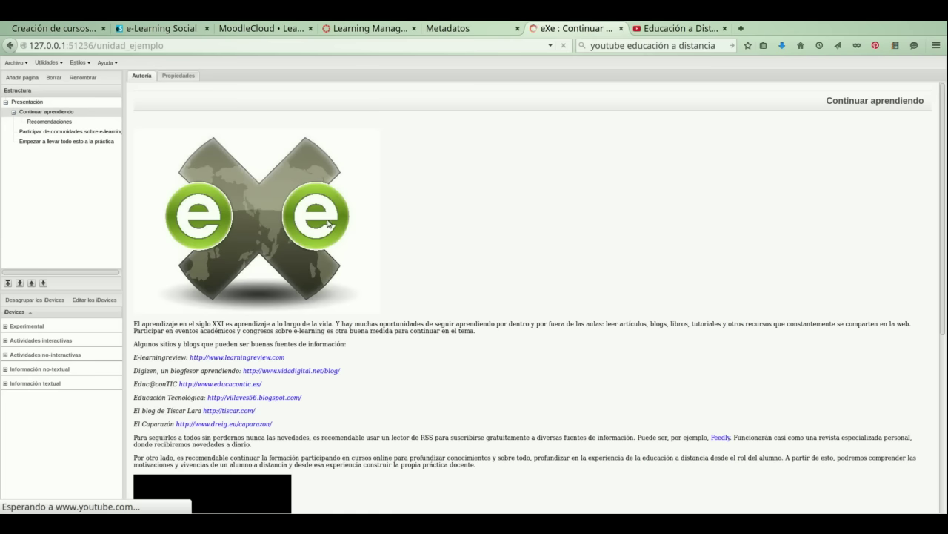
scroll(445, 252, "down", 2)
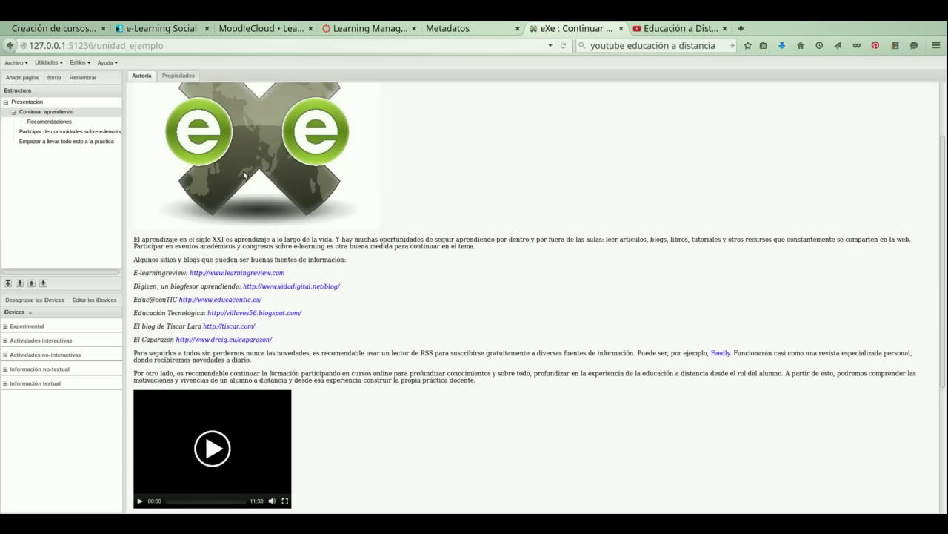
scroll(270, 368, "down", 5)
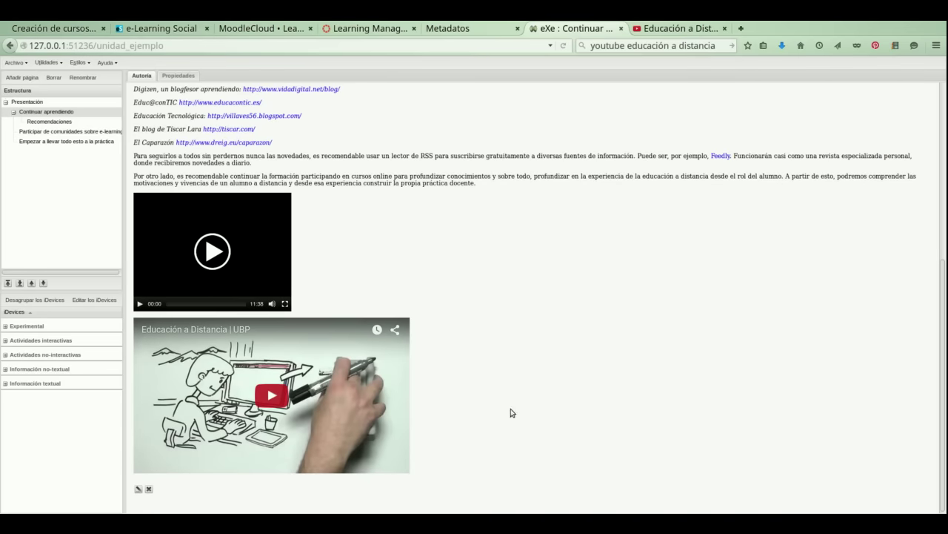
scroll(510, 410, "up", 3)
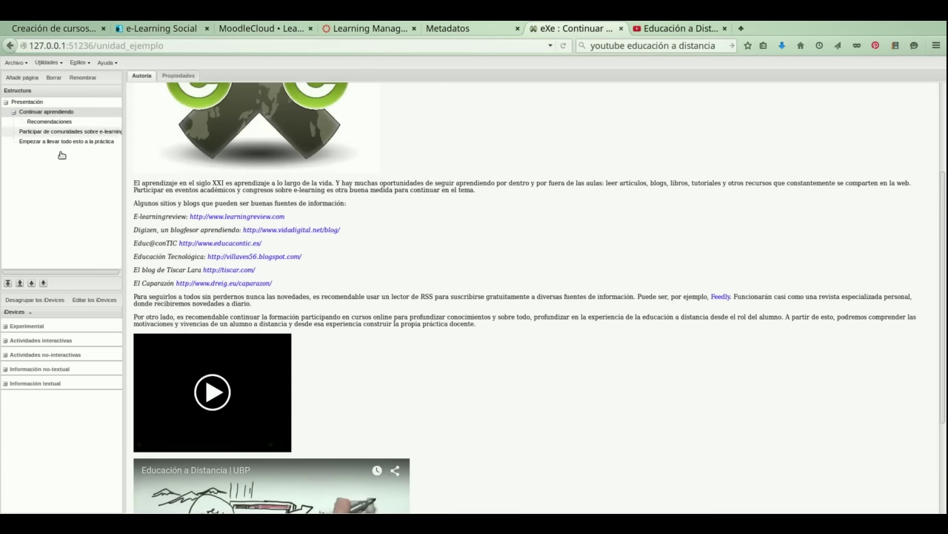
left_click(49, 121)
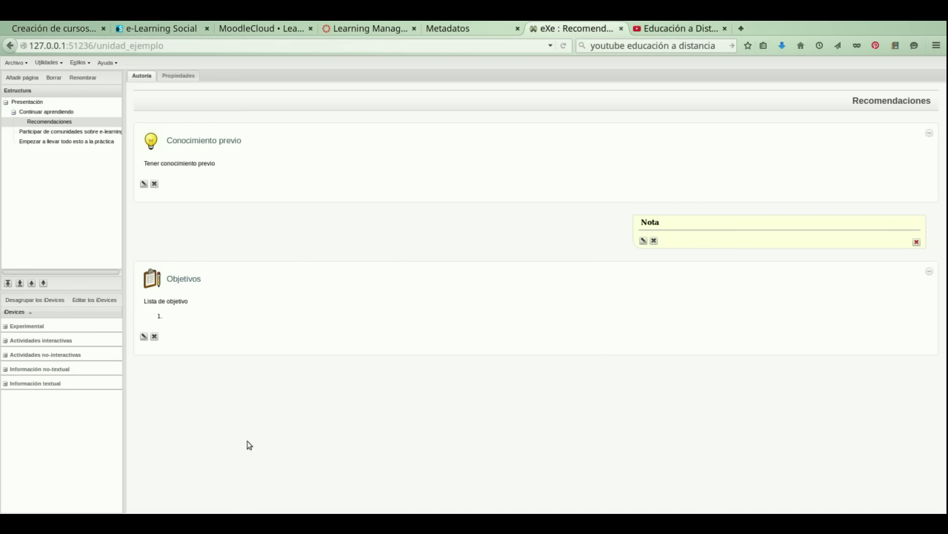
Step: Add a Ficheros adjuntos block to the Recomendaciones page with the instructions "Lectura recomendada para esta clase."
left_click(6, 386)
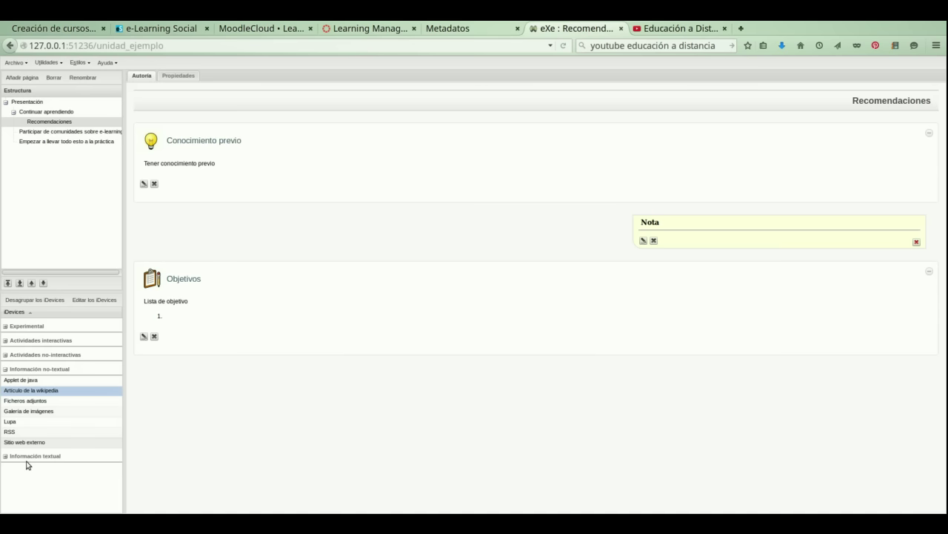
left_click(30, 400)
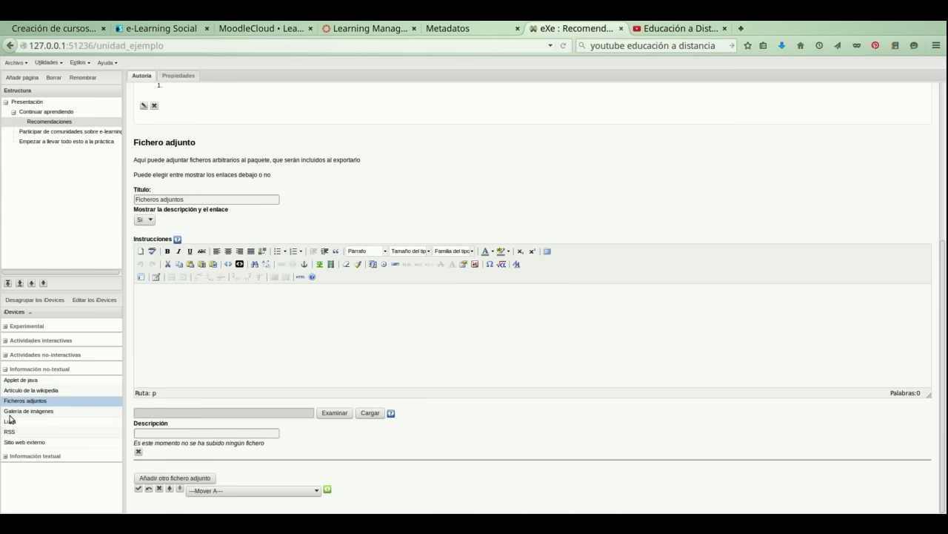
left_click(158, 339)
type("Lectura recomendada para es")
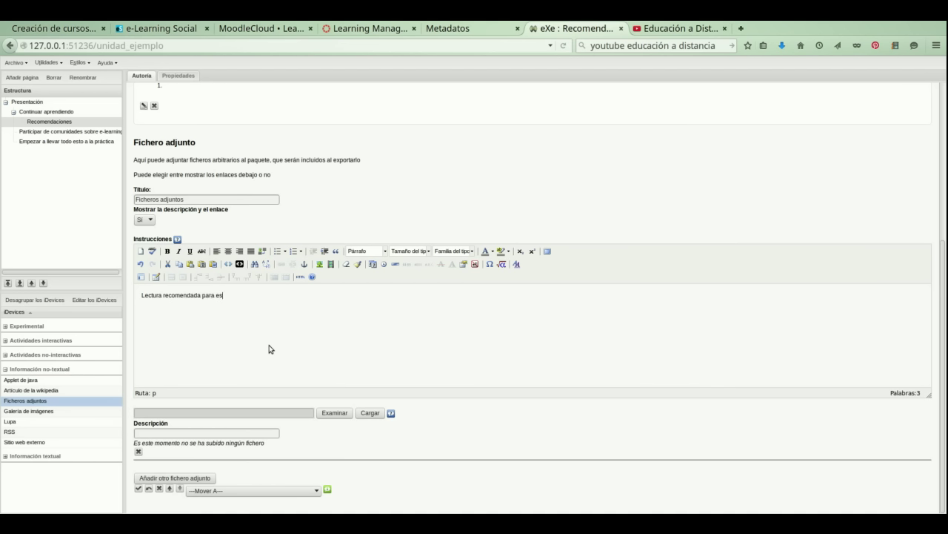
type("clase.")
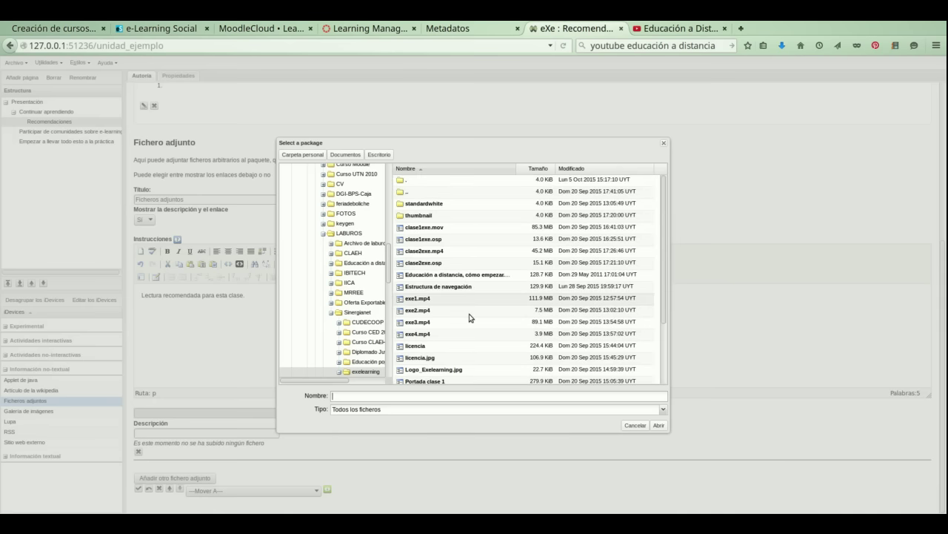
Step: Attach the file "Educación a distancia, cómo empezar.docx" to the Ficheros adjuntos block, upload it, and save the block
left_click(455, 274)
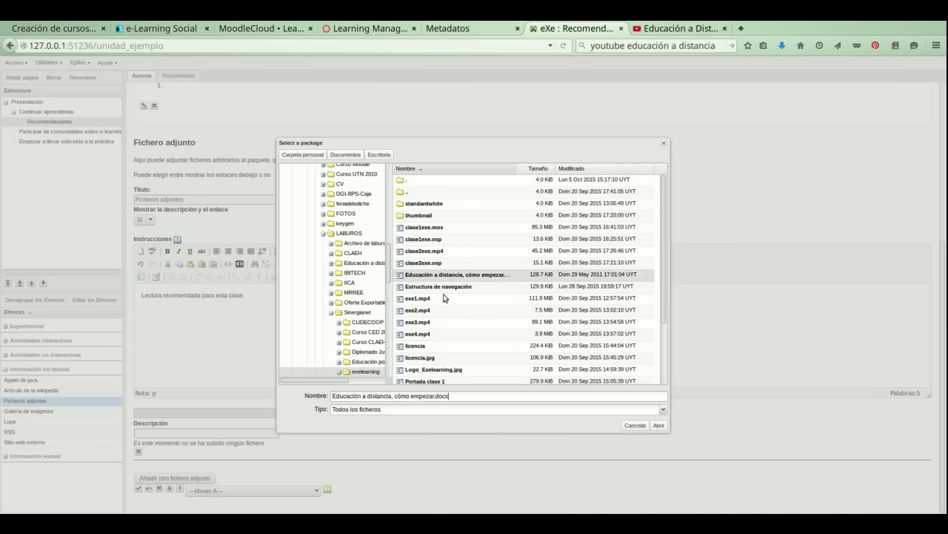
key("Return")
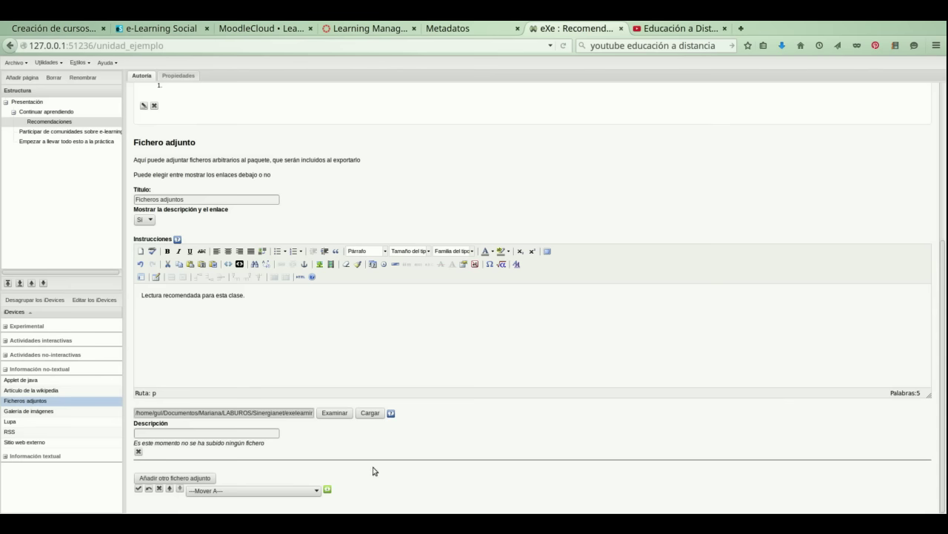
left_click(371, 413)
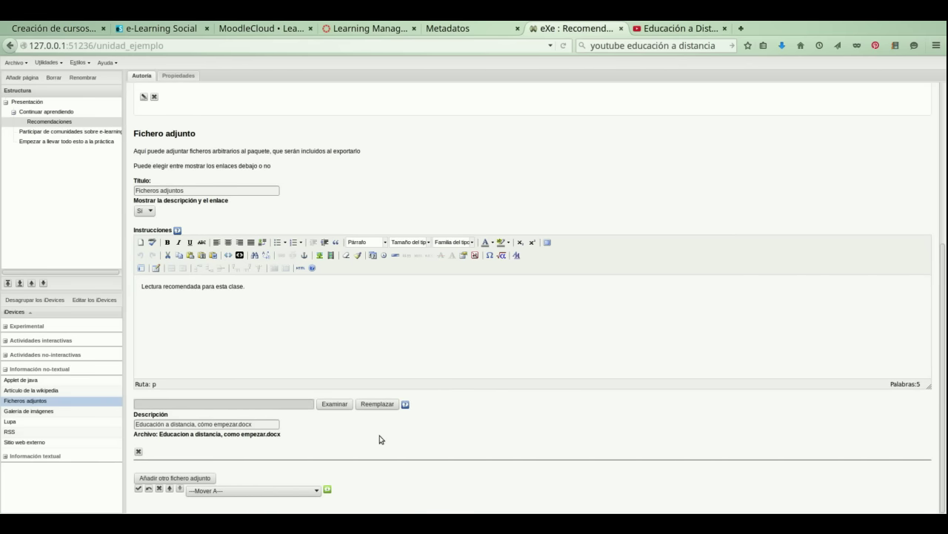
triple_click(174, 451)
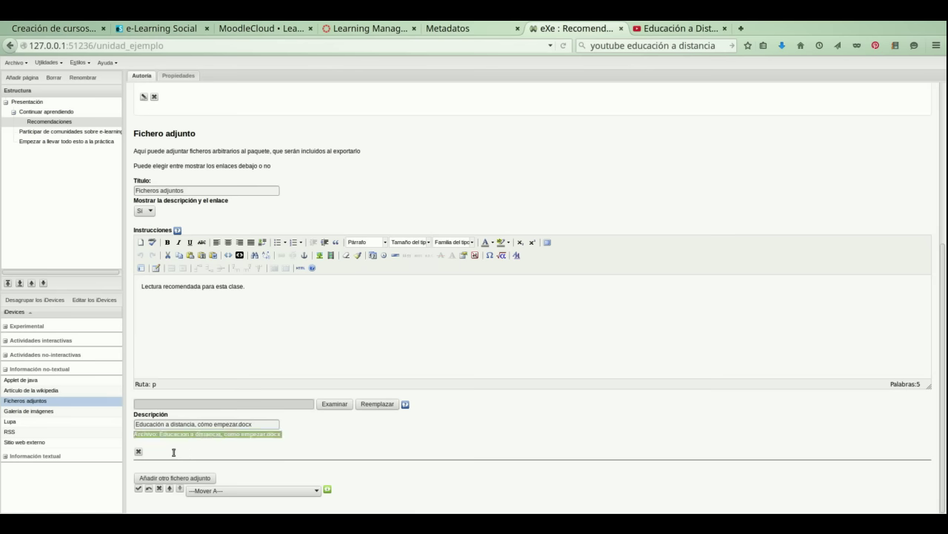
left_click(174, 451)
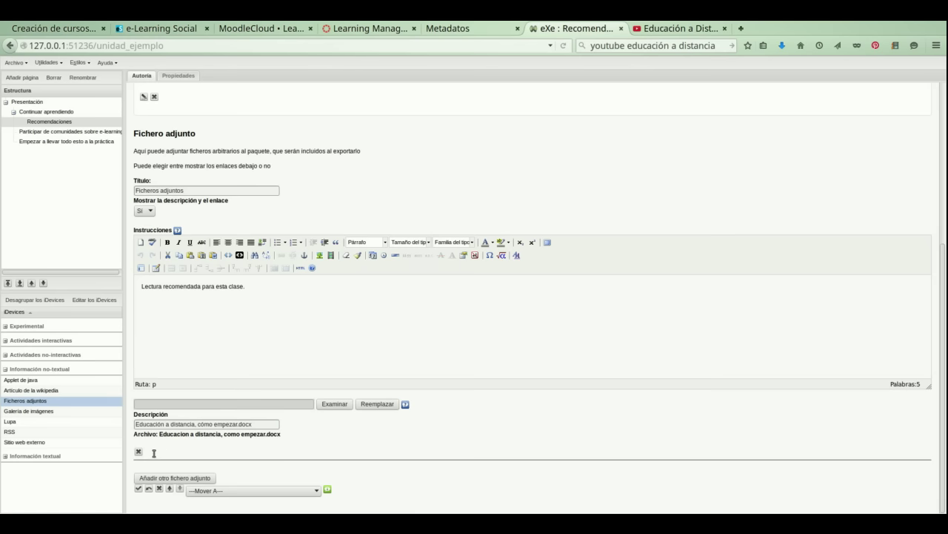
left_click(137, 508)
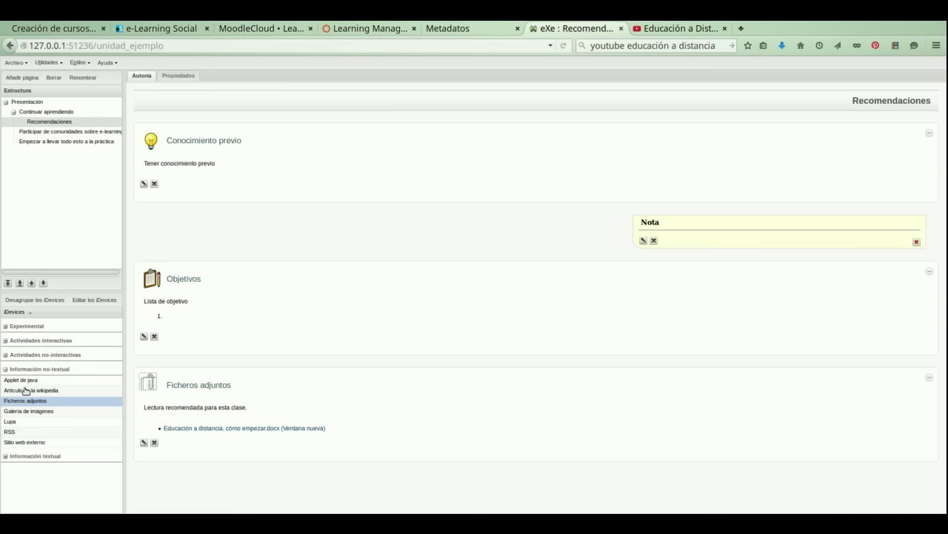
Step: Add a Pregunta Verdadero-Falso block to the Recomendaciones page with the instructions "Responde con una de las dos opciones"
left_click(40, 369)
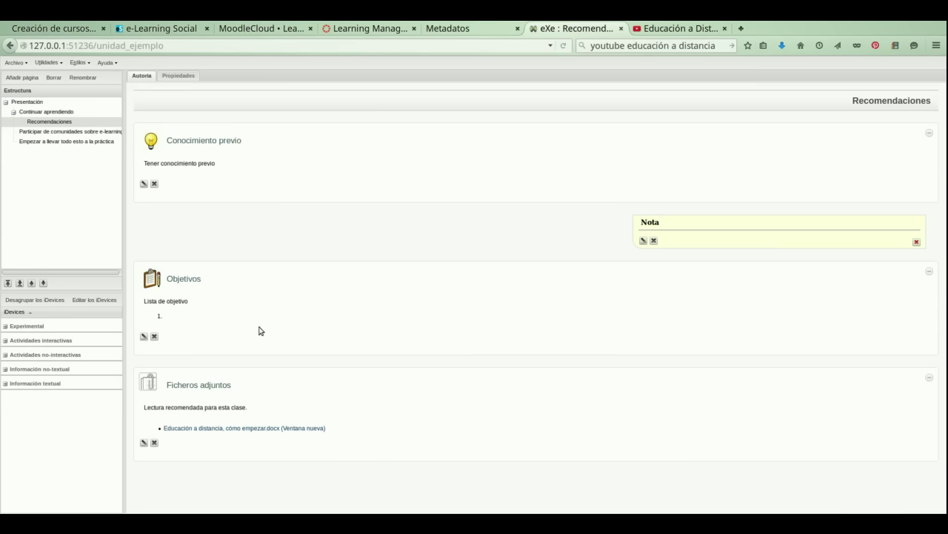
left_click(9, 383)
left_click(6, 388)
left_click(6, 391)
left_click(6, 360)
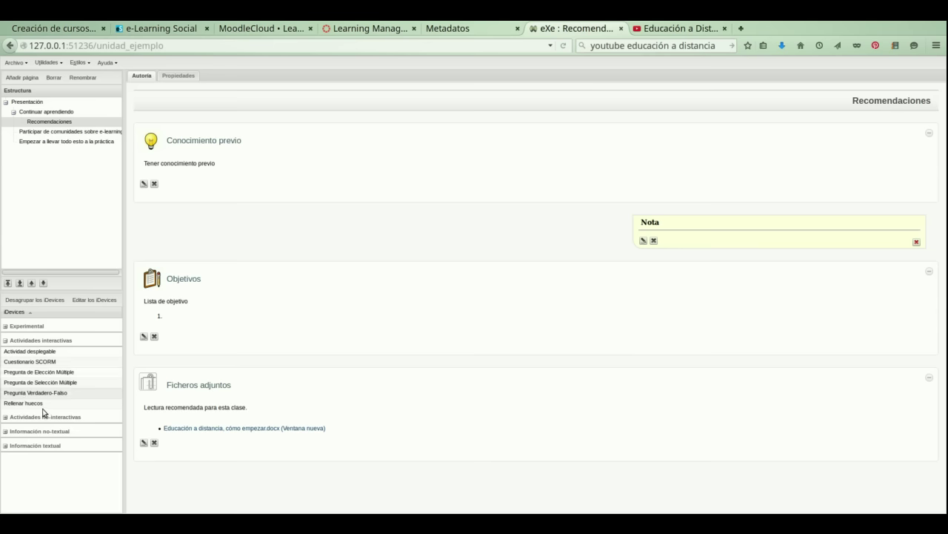
left_click(36, 392)
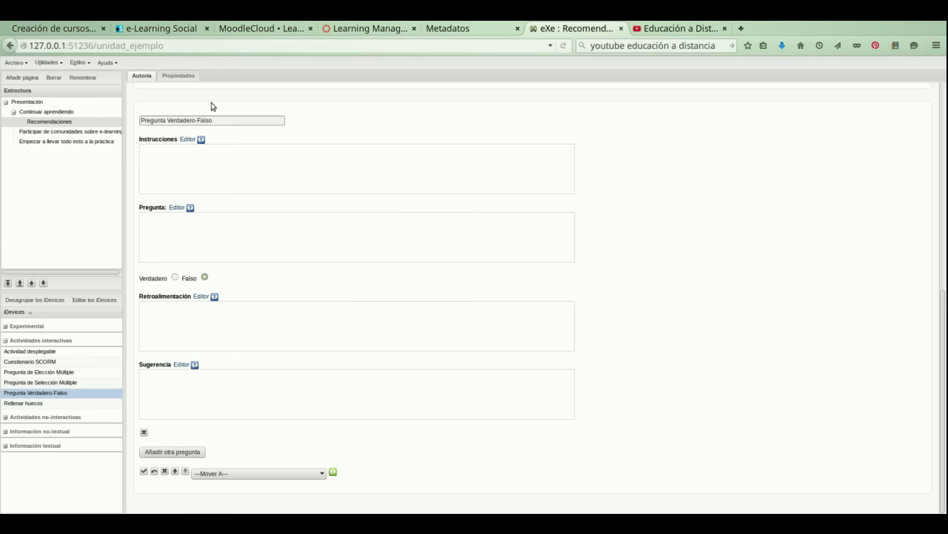
left_click(171, 171)
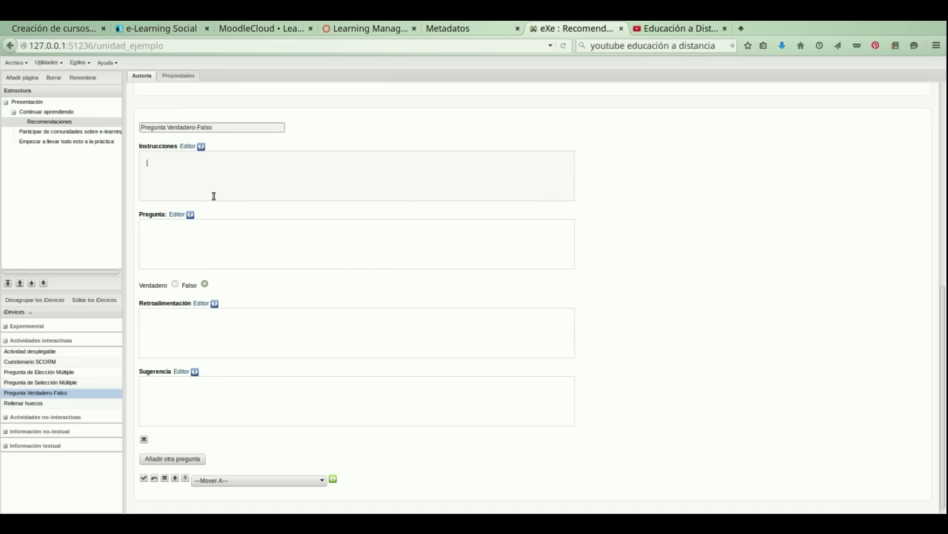
type("Responde con una de las dos opciones")
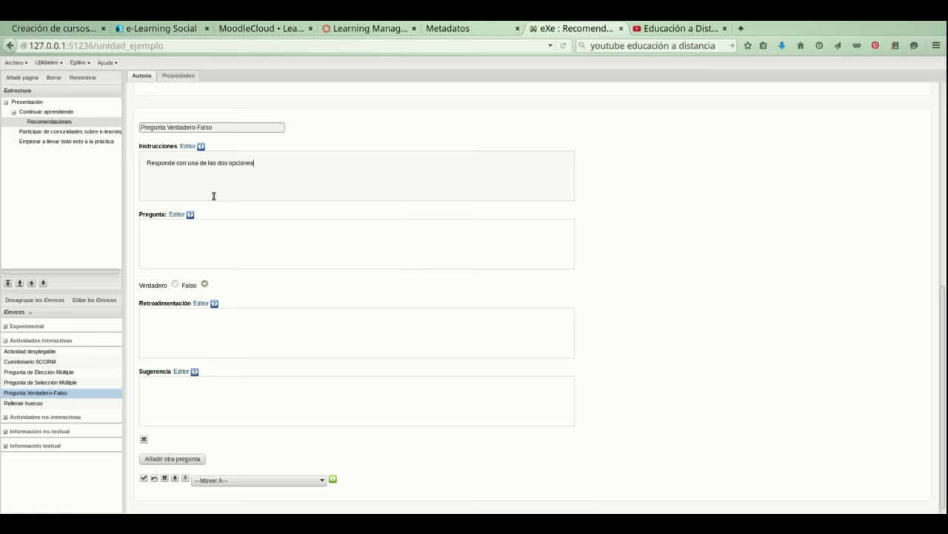
Step: Enter the question "Internet nos permite desarrollar educación a distancia participativa" and mark Verdadero as the correct answer
left_click(198, 252)
type("Internet nos permite desarrollar educación a distancia participac")
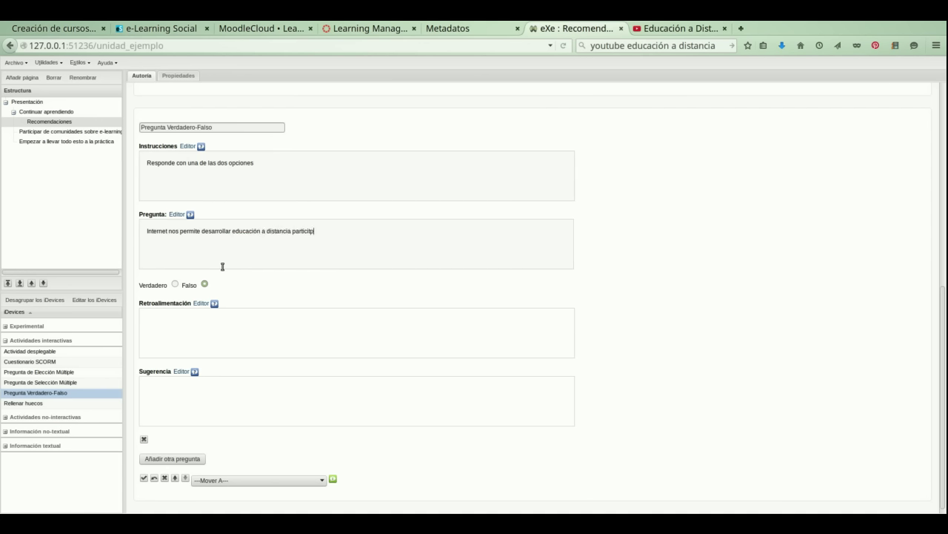
key("BackSpace")
key("BackSpace")
key("BackSpace")
type("pativa")
left_click(175, 284)
Step: Enter the question's feedback "Si, en efecto, con herramientas 2.0 podemos hacerlo." and save the true-false block
left_click(176, 344)
scroll(177, 343, "down", 1)
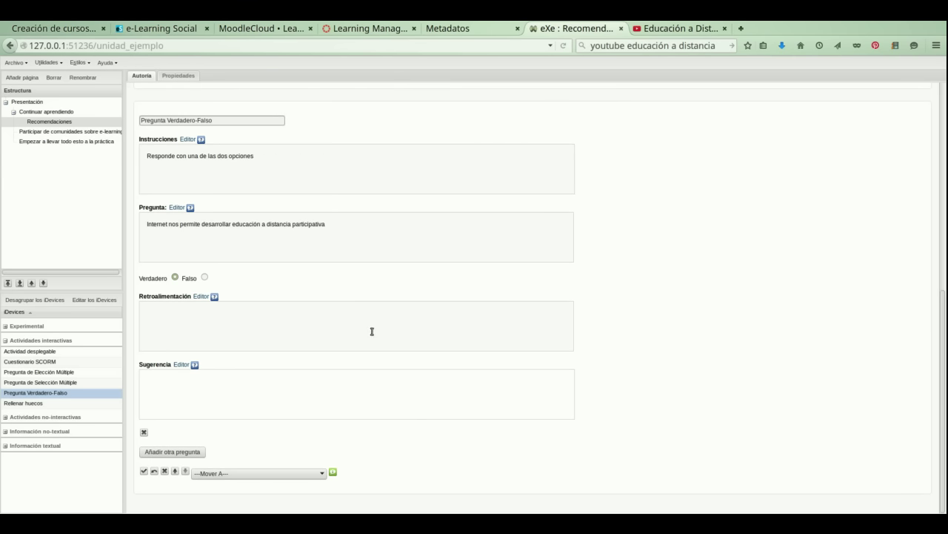
type("Si, en efecto, con herramientas 2.0 podemos hacerlo.")
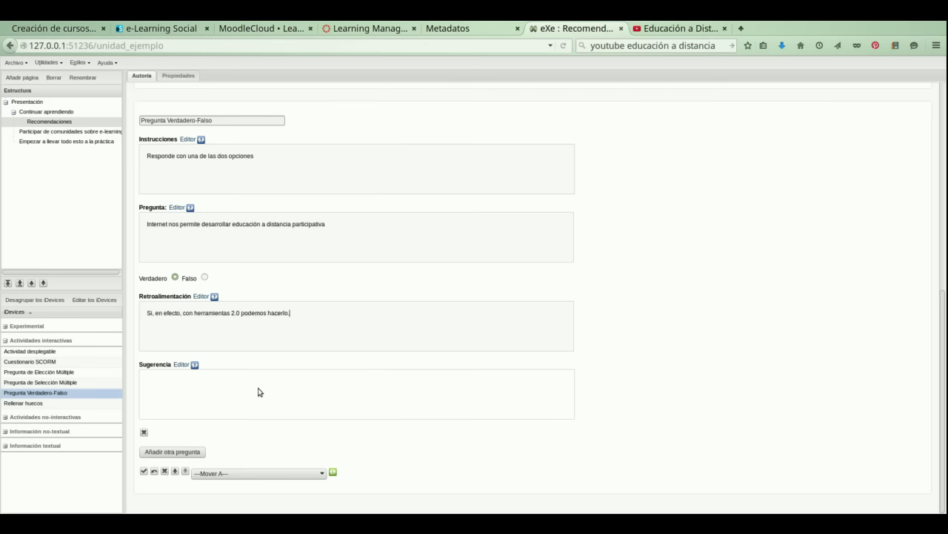
left_click(147, 491)
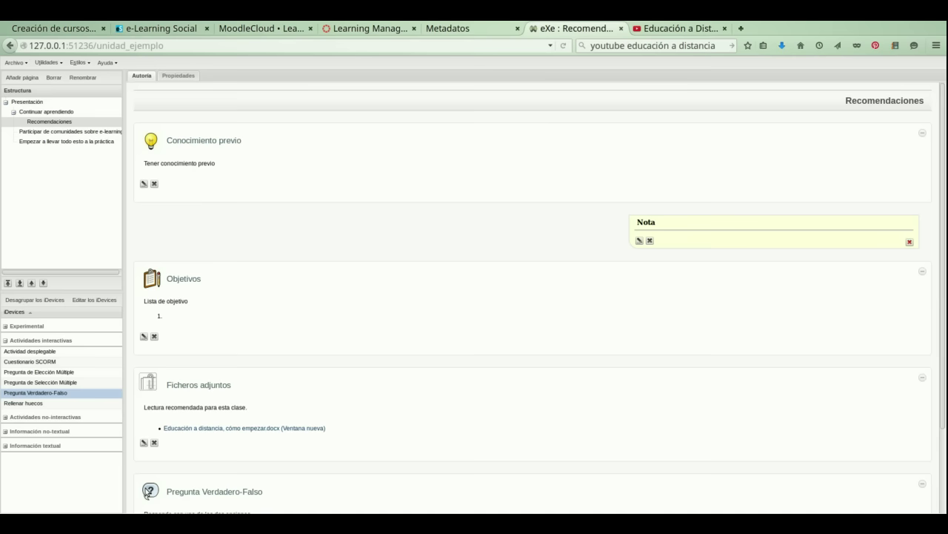
Step: Test the saved true-false question by answering Verdadero and check its feedback
scroll(242, 449, "down", 3)
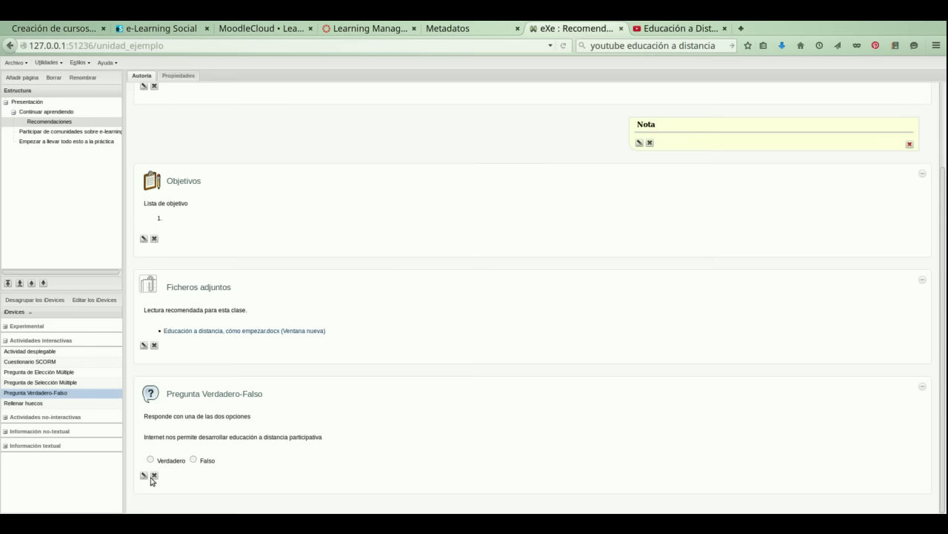
left_click(151, 459)
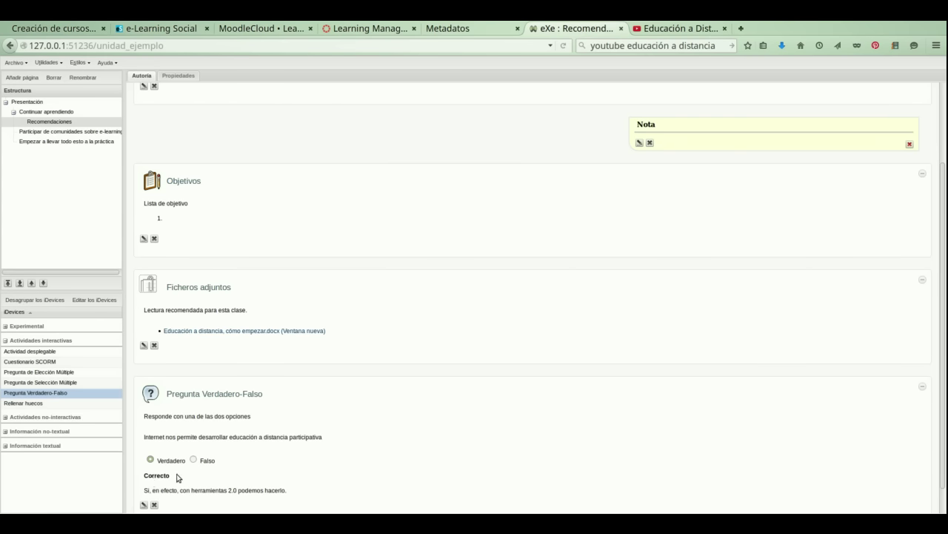
scroll(206, 470, "down", 1)
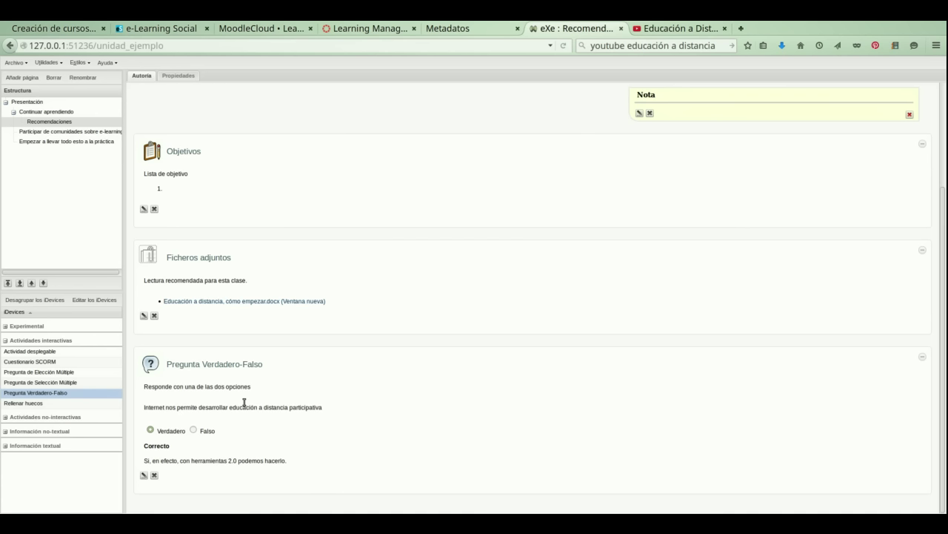
Step: Add a Reflexión block with the reflective question "¿Crees que la educación online es posible en cualquier momento y lugar?"
left_click(6, 416)
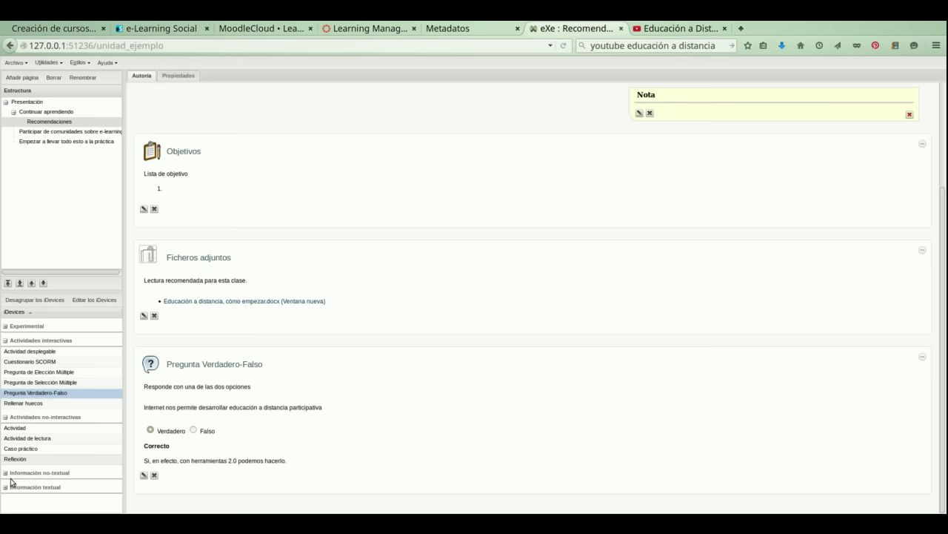
left_click(15, 459)
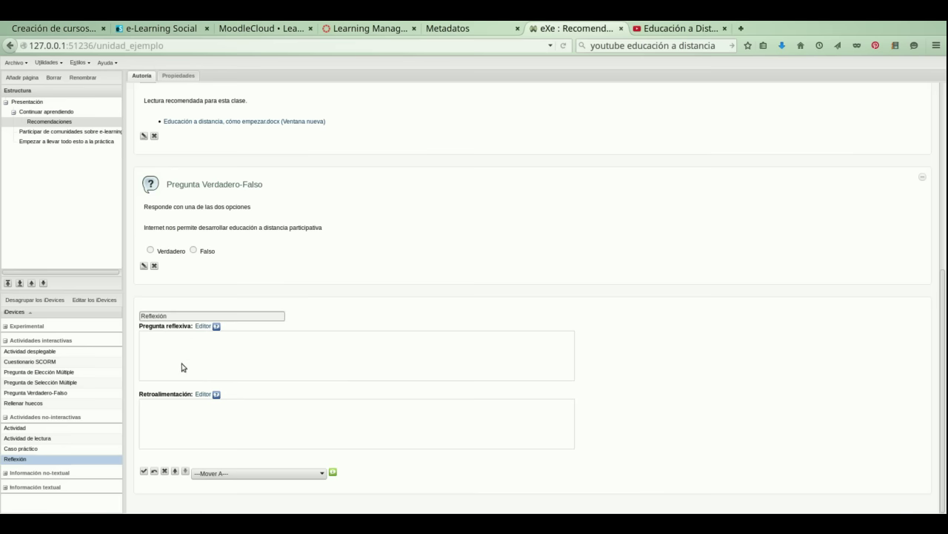
left_click(182, 365)
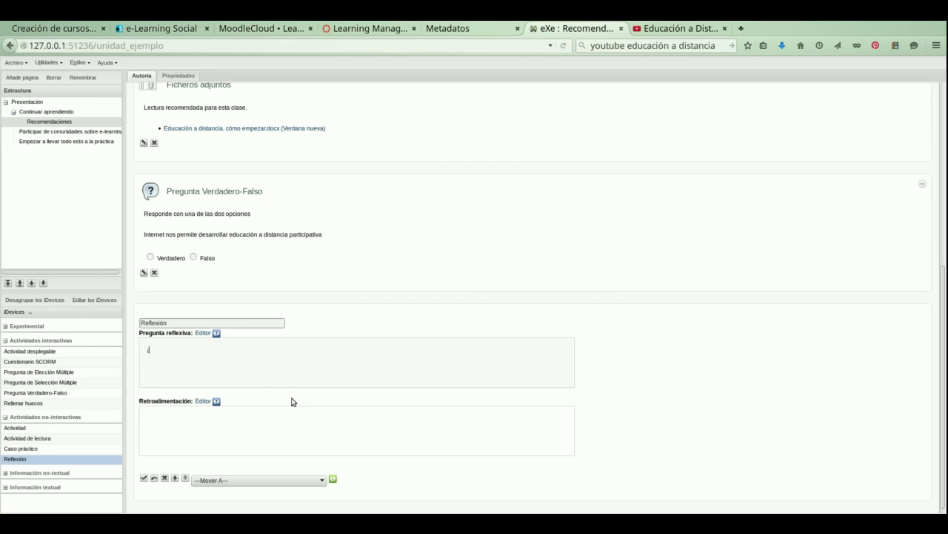
type("Crees qu")
type("a educación online ")
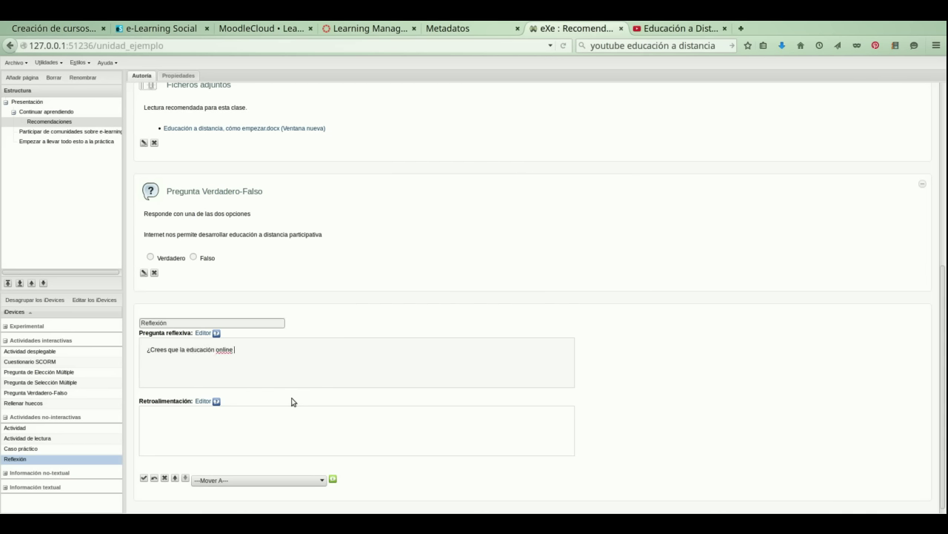
type("es posible en cualquier momento y lugar?")
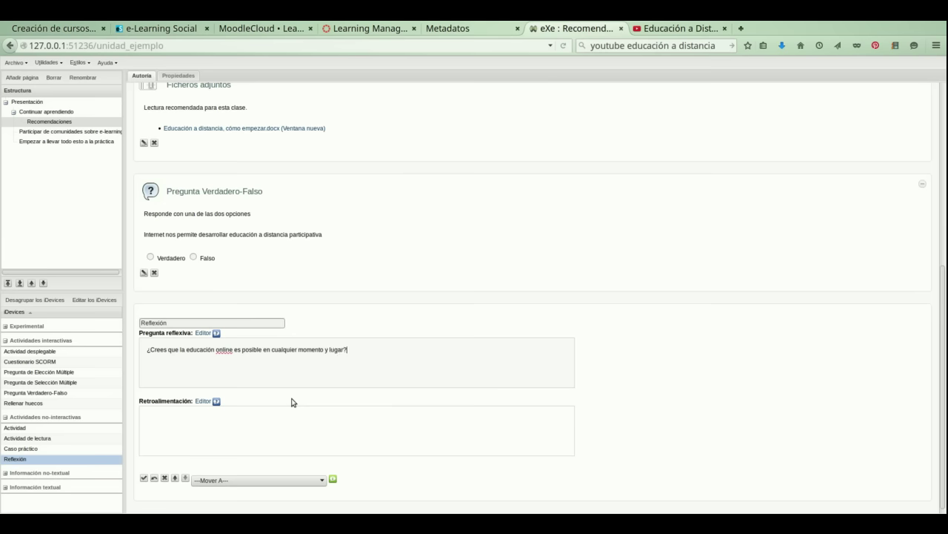
Step: Enter the reflection's feedback "En algunos casos, con contenidos adaptados a móviles, podemos lograrlo." and save the block
left_click(265, 435)
type("En algunos casos. los dips")
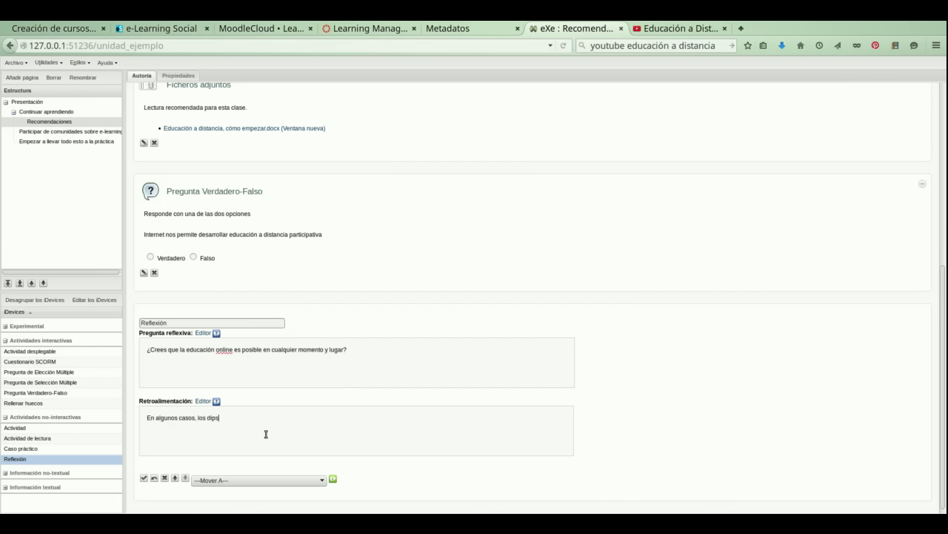
key("BackSpace")
key("BackSpace")
key("BackSpace")
key("BackSpace")
type("con dispos")
key("BackSpace")
key("BackSpace")
key("BackSpace")
key("BackSpace")
key("BackSpace")
type("ntenidos adaptados a móviles, podemos lograrlo.")
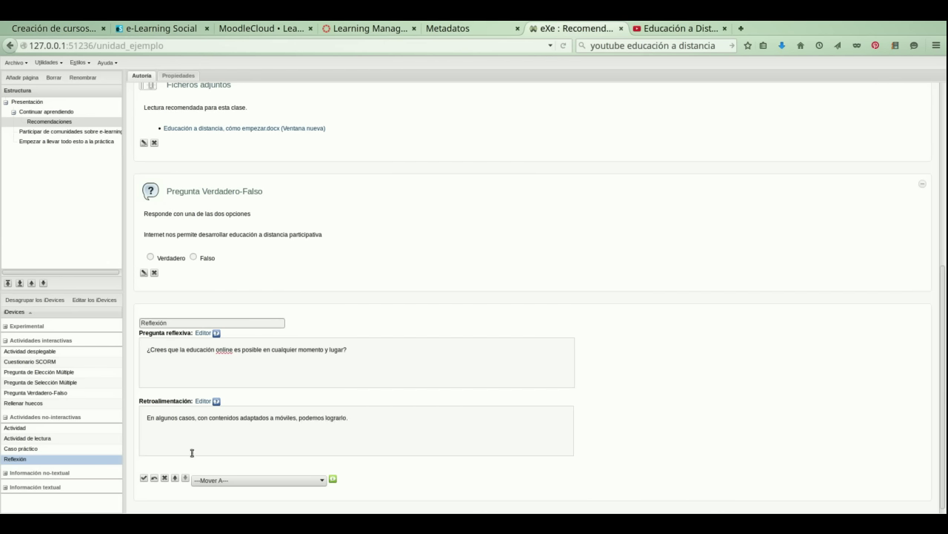
left_click(144, 478)
Step: Show the feedback of the saved Reflexión block to check it
scroll(303, 489, "down", 5)
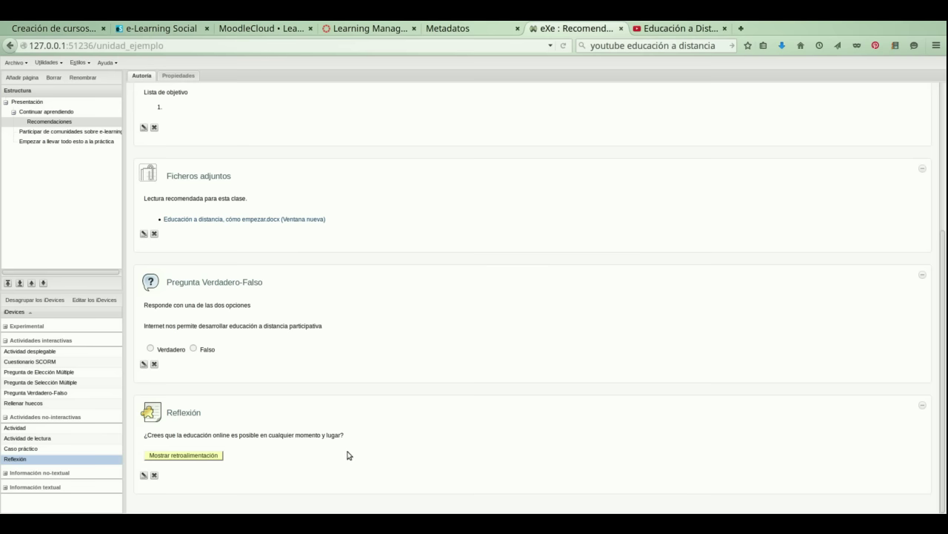
left_click(184, 455)
scroll(185, 476, "down", 1)
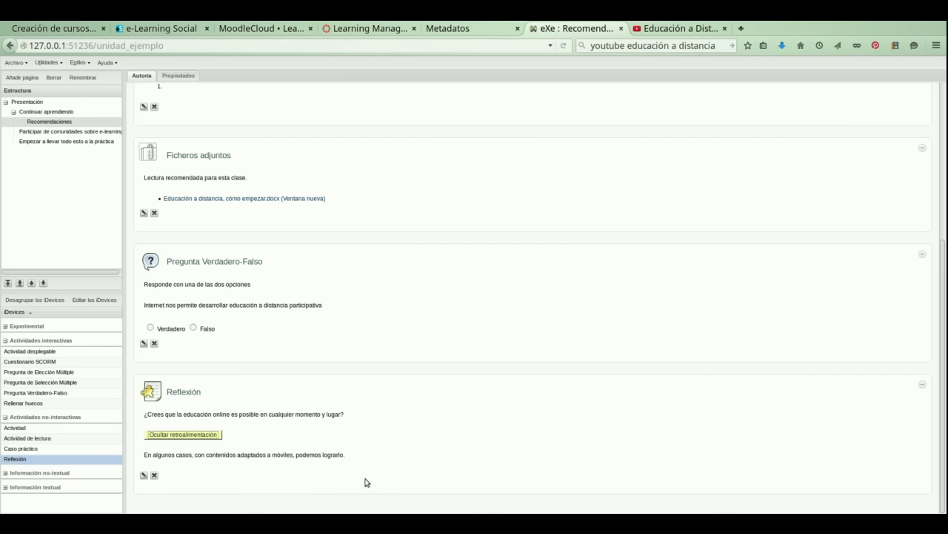
Step: Collapse the activity categories and examine which iDevices the Experimental category offers
left_click(6, 418)
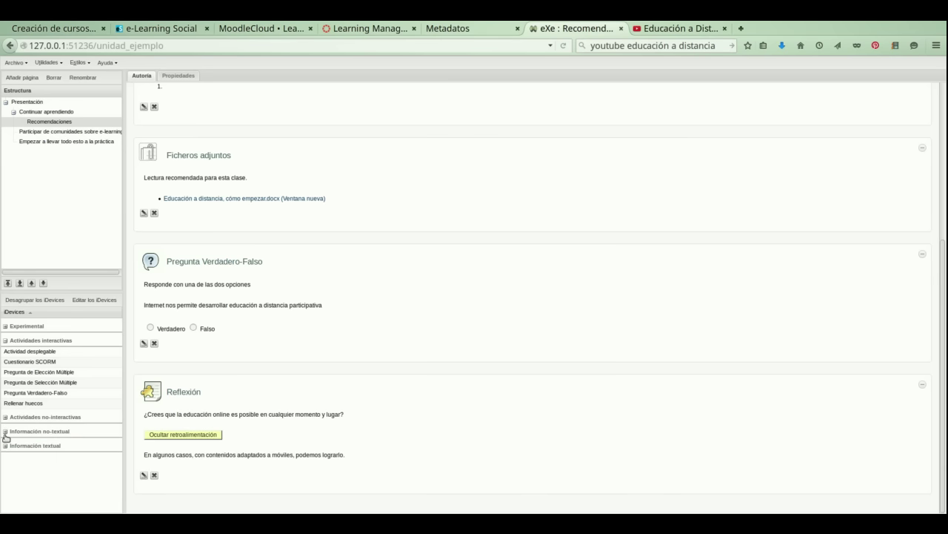
left_click(6, 340)
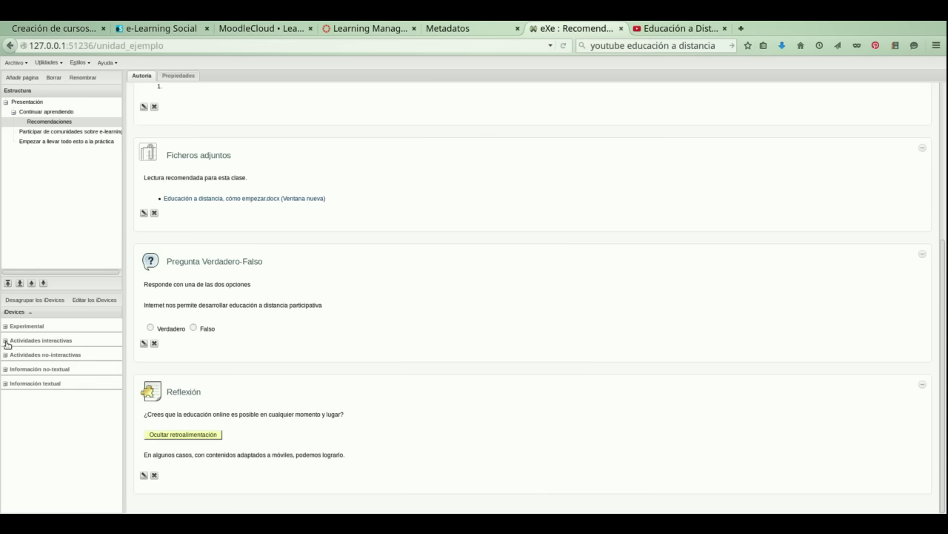
left_click(6, 326)
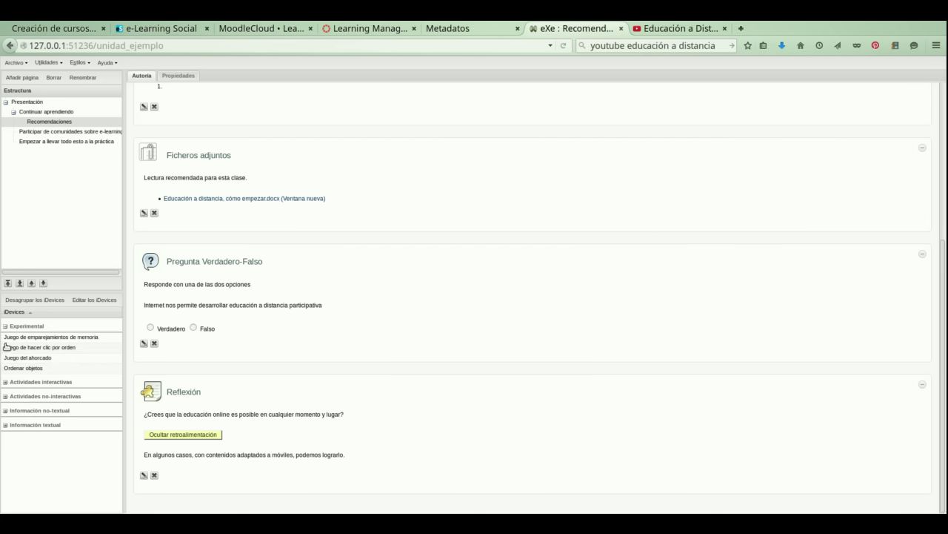
scroll(266, 326, "up", 5)
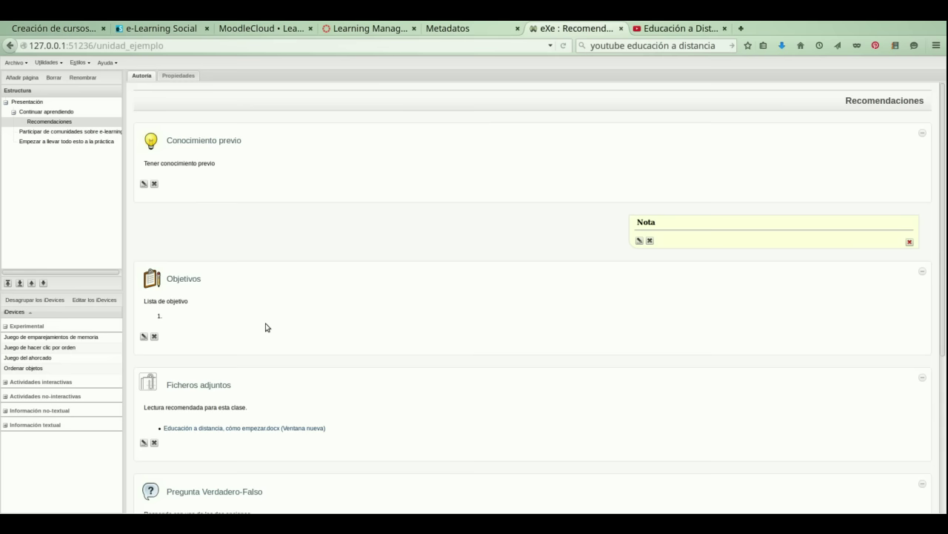
left_click(6, 326)
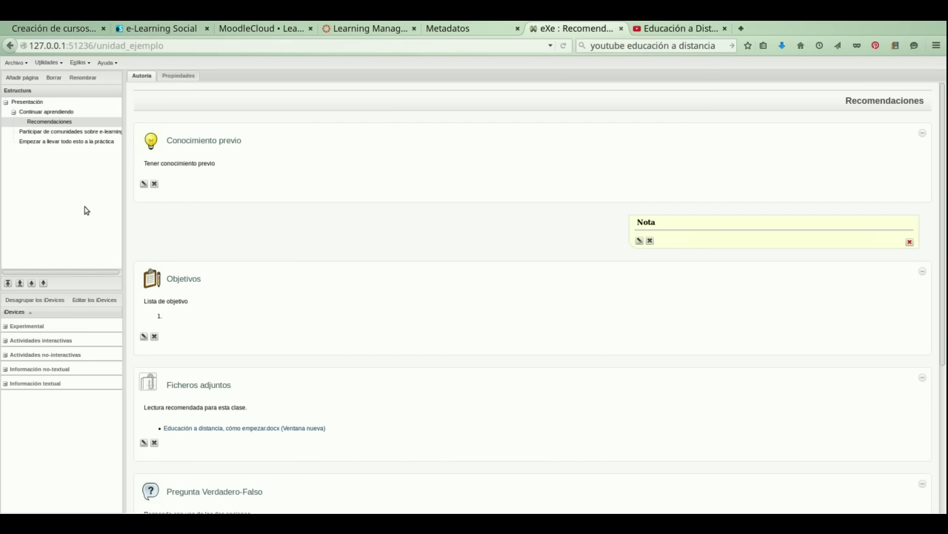
Step: Open the project's package properties and examine the cataloguing, description, usage and format fields
left_click(178, 75)
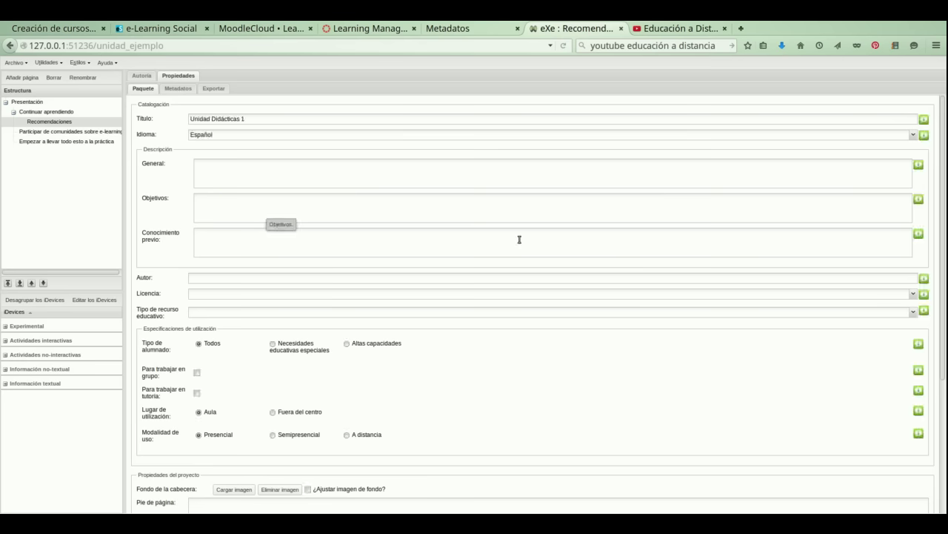
scroll(403, 400, "down", 1)
scroll(404, 400, "down", 3)
scroll(405, 393, "up", 2)
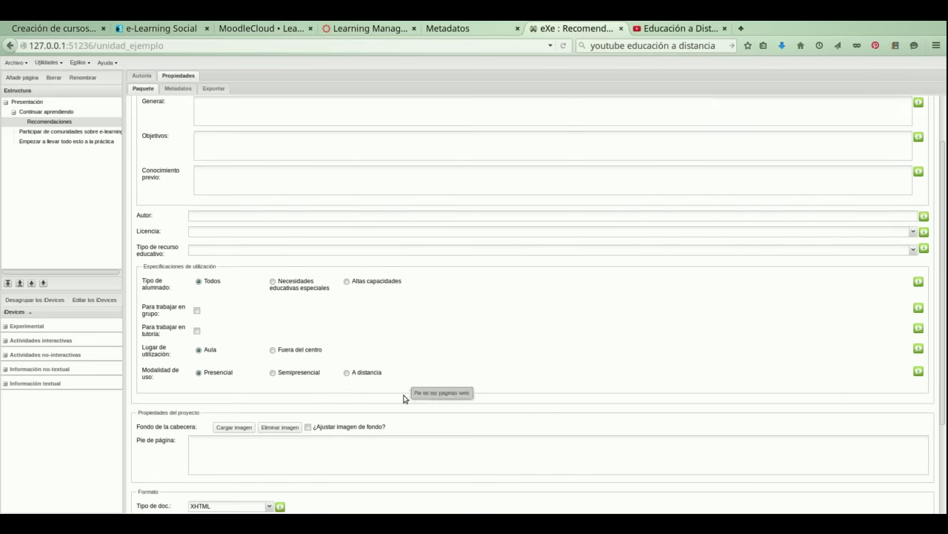
scroll(404, 398, "up", 2)
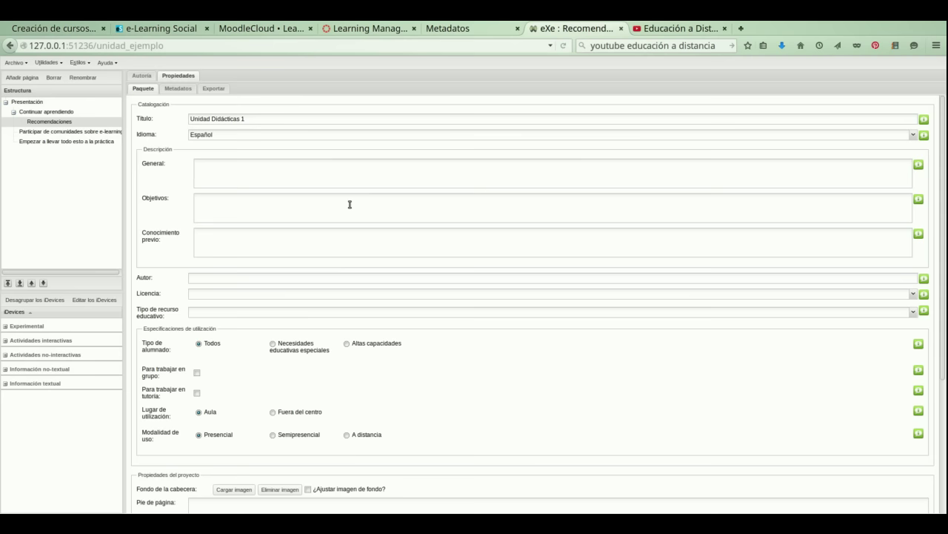
key("shift+Tab")
left_click(187, 135)
key("ctrl+a")
key("End")
Step: Examine the Dublin Core metadata fields, then review the package properties again down to the taxonomy levels
left_click(177, 89)
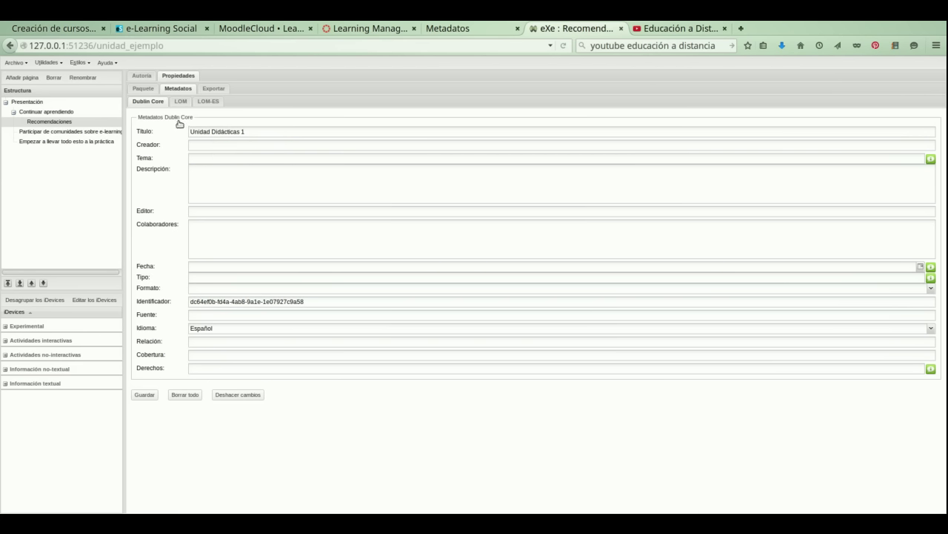
left_click(144, 104)
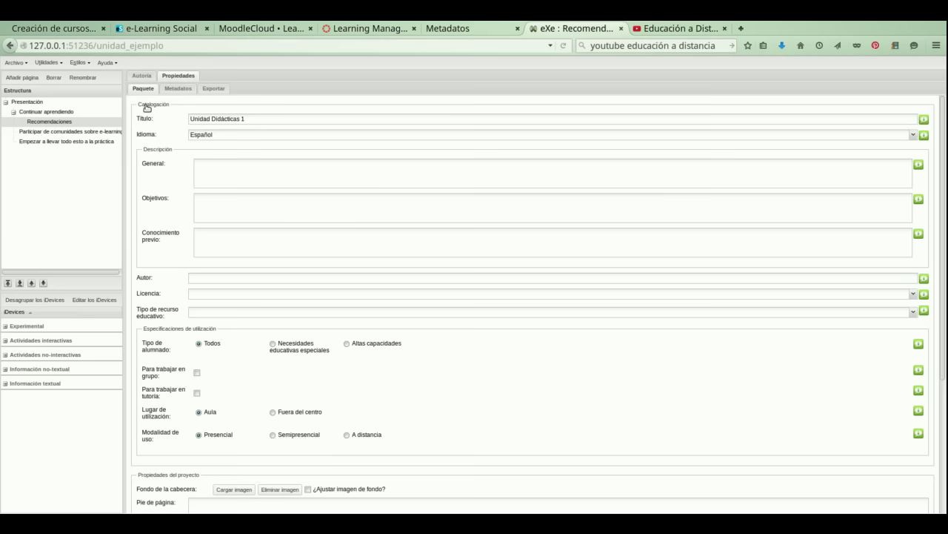
key("Tab")
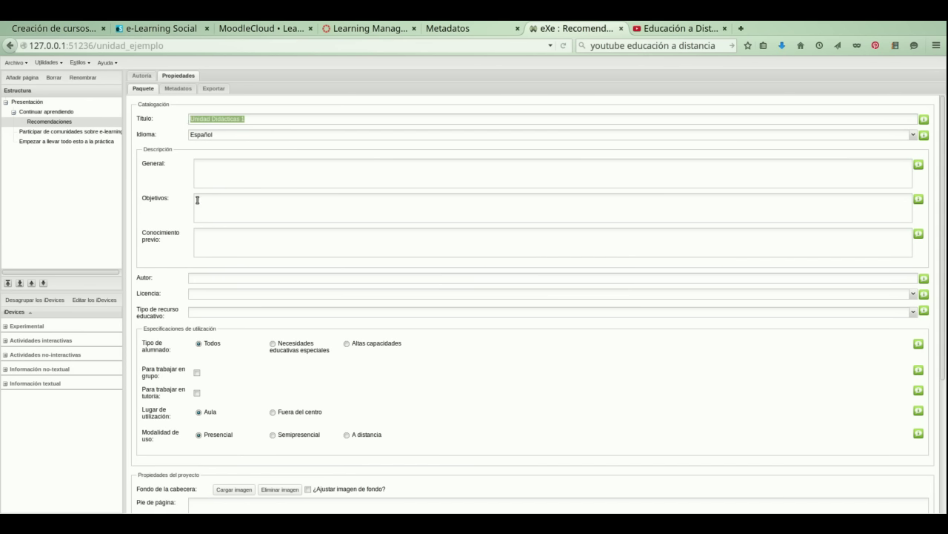
left_click(178, 89)
scroll(408, 333, "down", 3)
scroll(408, 333, "down", 2)
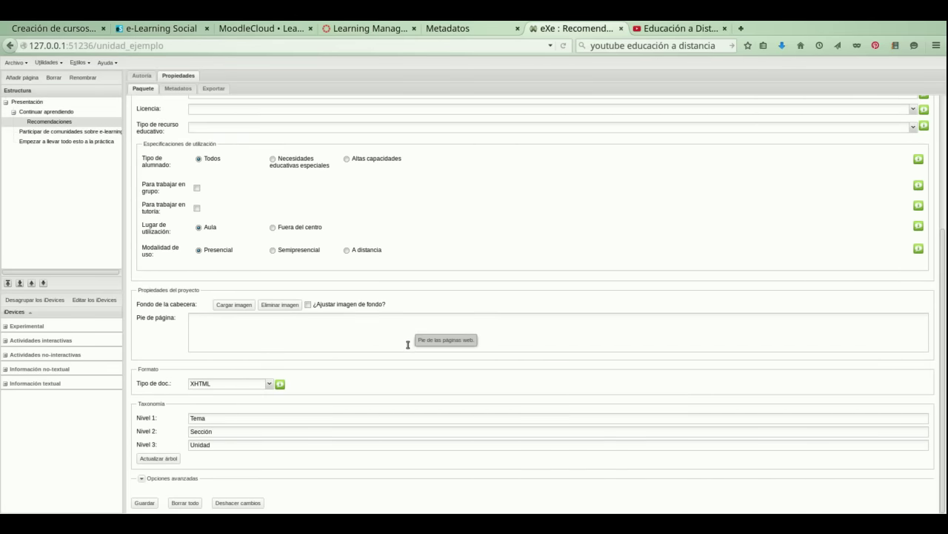
scroll(407, 345, "up", 5)
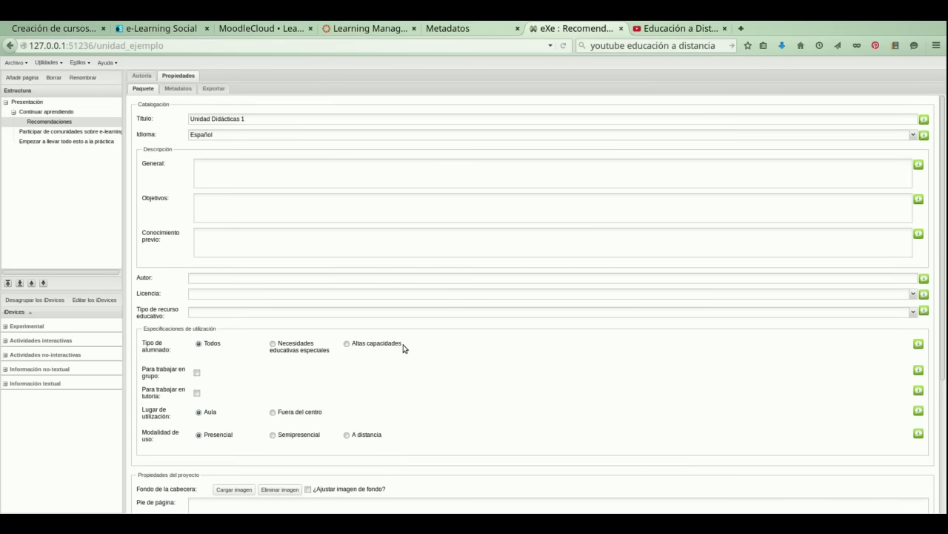